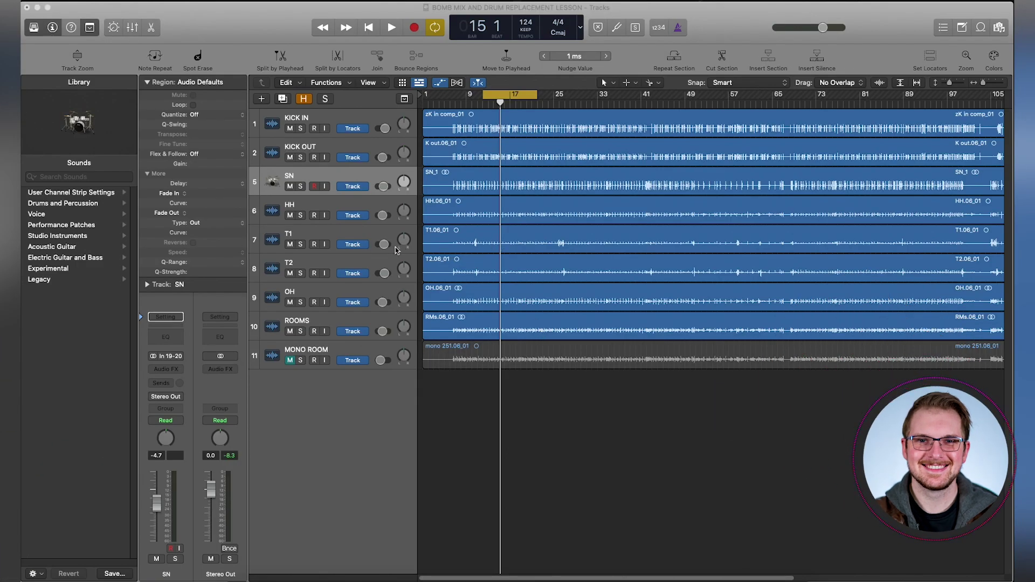
Play the drum session once to hear the full kit.
{"action": "left_click", "coordinate": [296, 42]}
{"action": "key", "text": "space"}
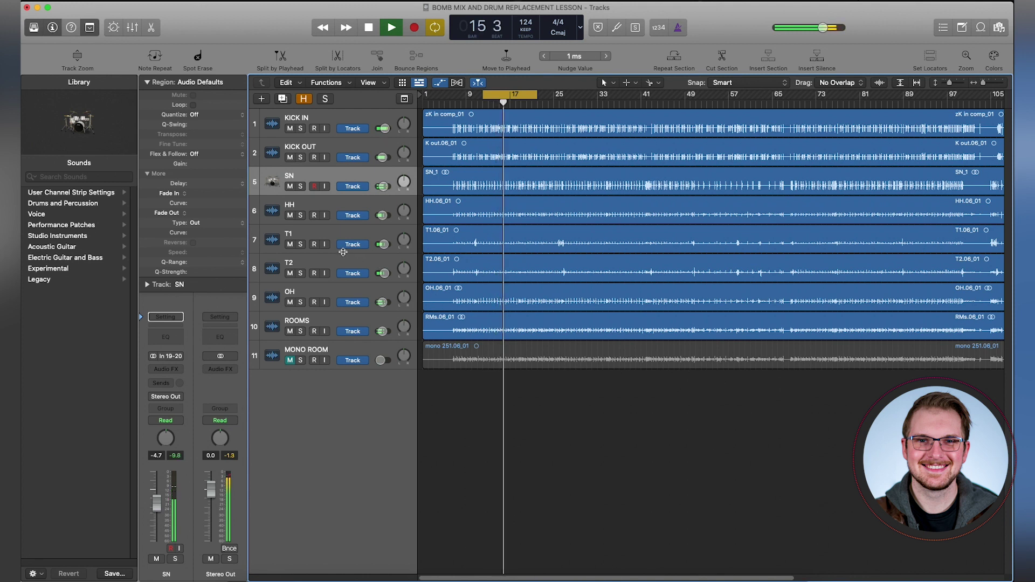
{"action": "key", "text": "space"}
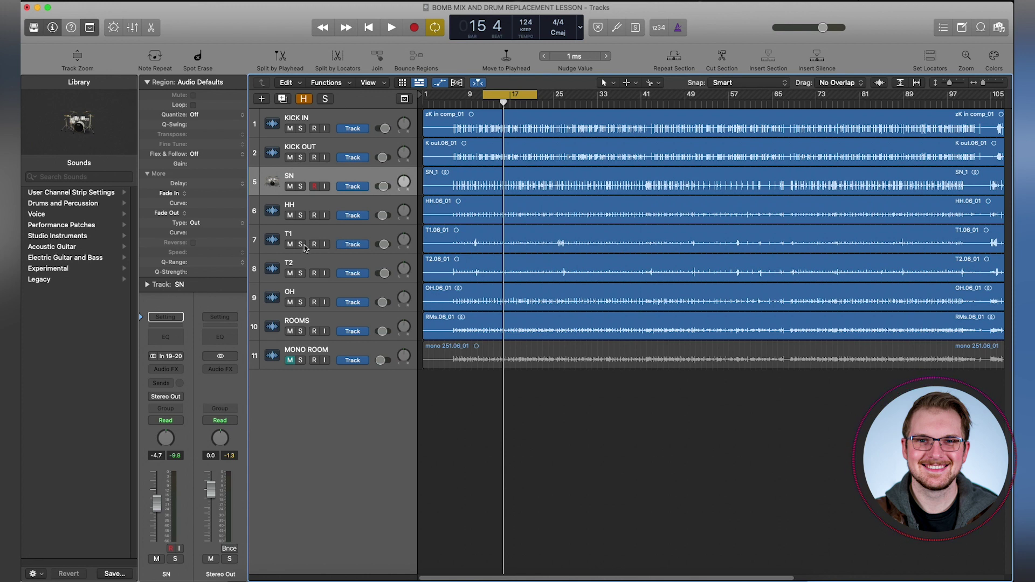
Solo the T1 and T2 tom tracks, audition them, and select T1.
{"action": "left_click_drag", "start_coordinate": [301, 244], "coordinate": [300, 274]}
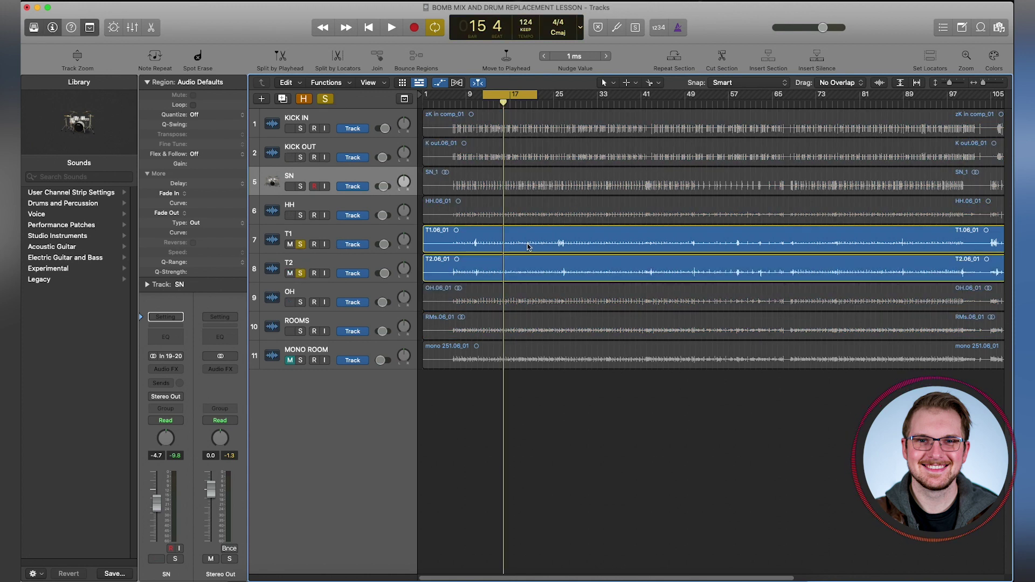
{"action": "key", "text": "space"}
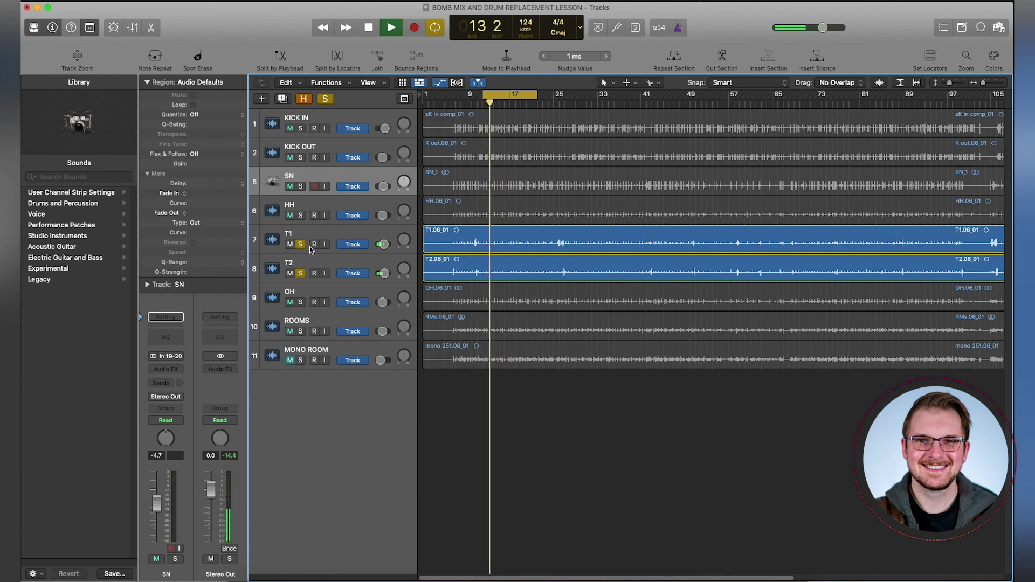
{"action": "key", "text": "space"}
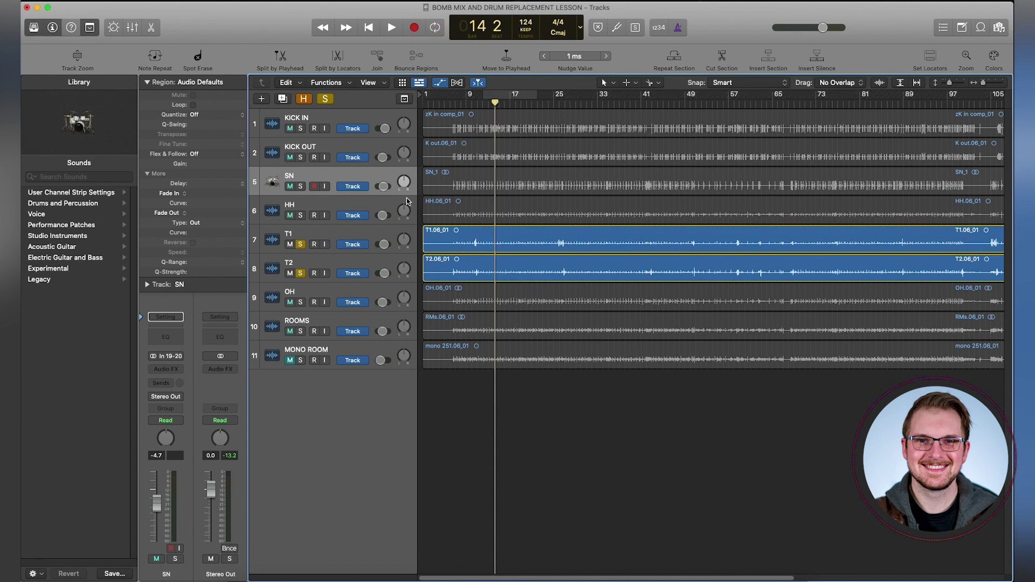
{"action": "left_click", "coordinate": [343, 235]}
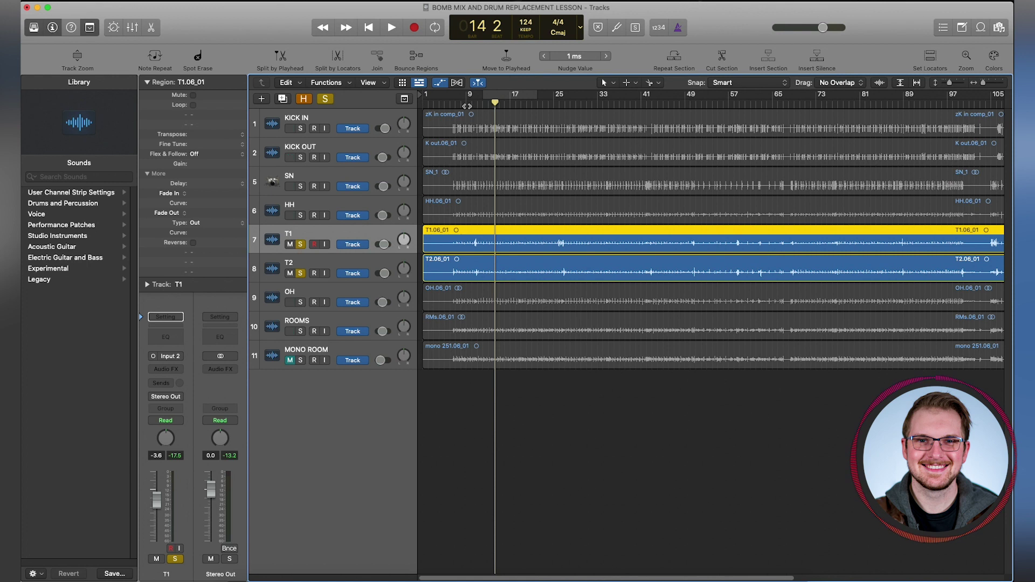
Zoom in around bar 10 with taller tracks, then return the playhead to bar 6.
{"action": "left_click_drag", "start_coordinate": [462, 102], "coordinate": [479, 148]}
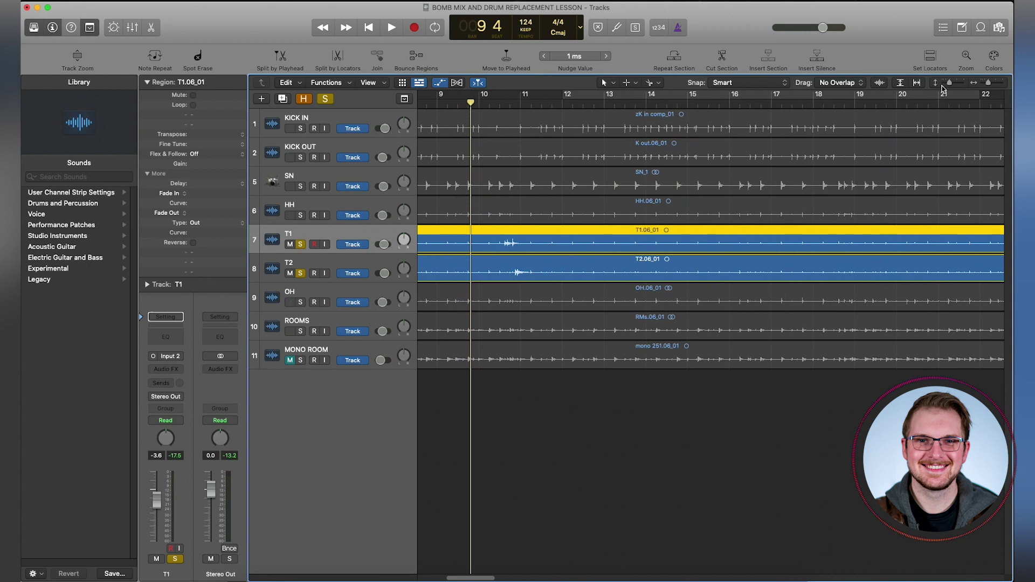
{"action": "mouse_move", "coordinate": [487, 102]}
{"action": "left_mouse_down"}
{"action": "mouse_move", "coordinate": [493, 123]}
{"action": "mouse_move", "coordinate": [490, 106]}
{"action": "left_mouse_up"}
{"action": "mouse_move", "coordinate": [948, 83]}
{"action": "left_mouse_down"}
{"action": "mouse_move", "coordinate": [989, 83]}
{"action": "mouse_move", "coordinate": [952, 83]}
{"action": "left_mouse_up"}
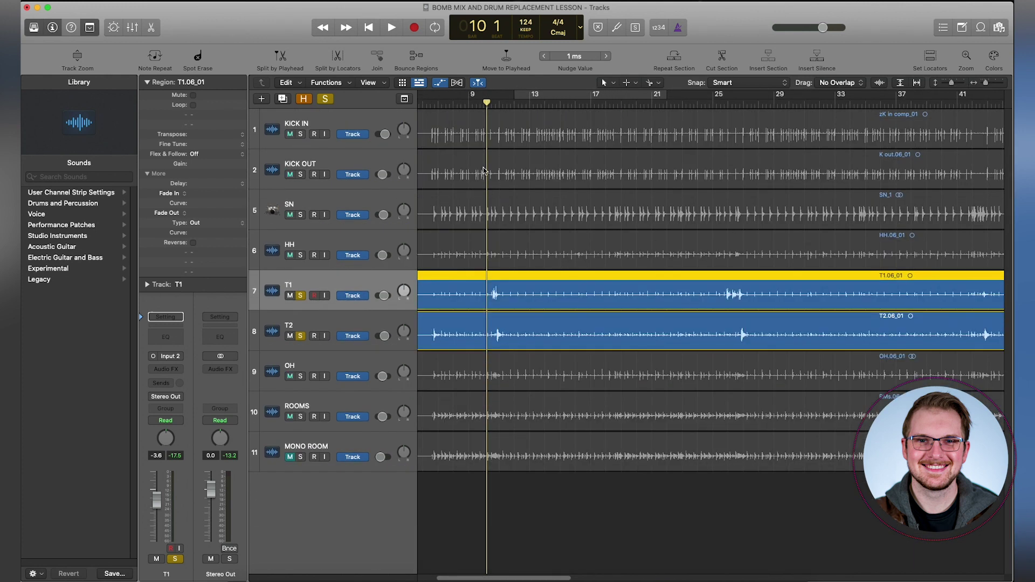
{"action": "left_click_drag", "start_coordinate": [479, 100], "coordinate": [463, 130]}
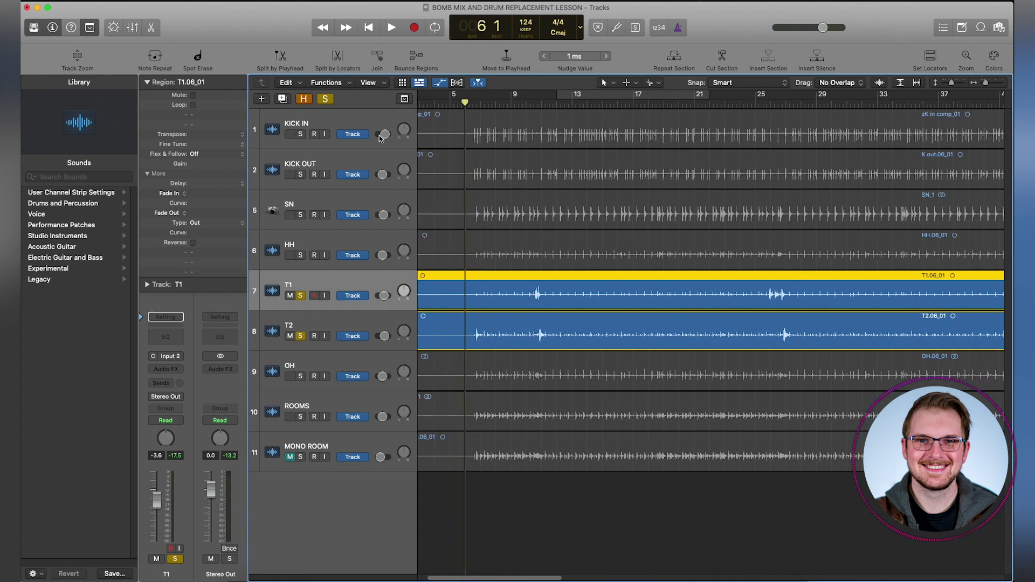
Show volume automation lanes, deselect the T1 region, and enlarge the tom lanes.
{"action": "left_click", "coordinate": [439, 84]}
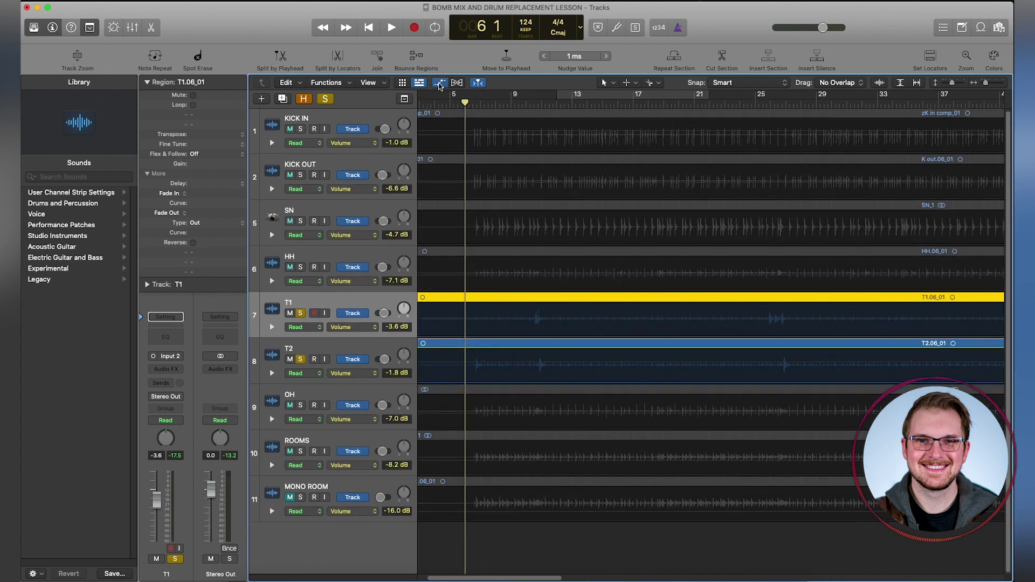
{"action": "left_click", "coordinate": [441, 83]}
{"action": "left_click", "coordinate": [441, 83]}
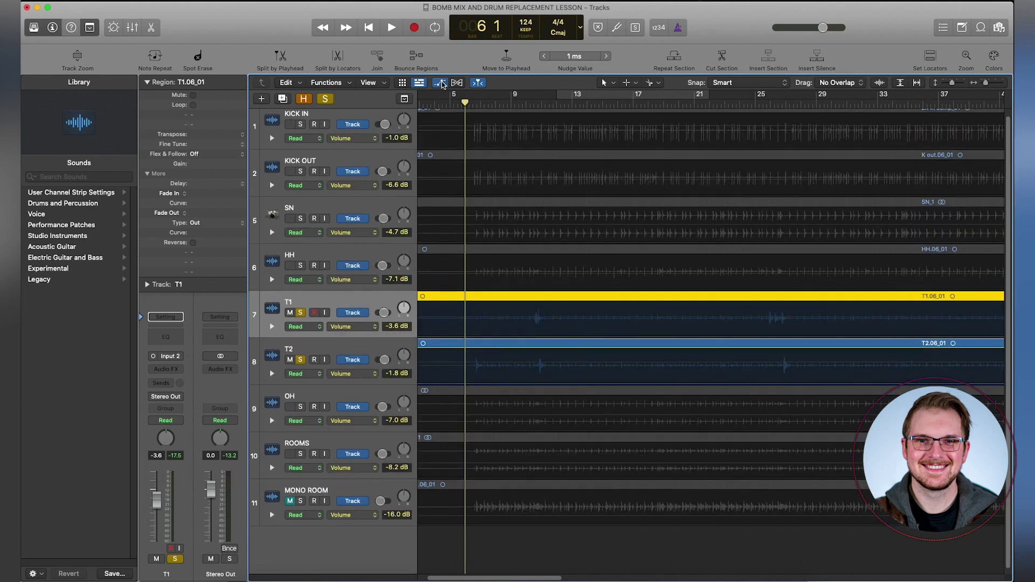
{"action": "left_click", "coordinate": [441, 84]}
{"action": "left_click", "coordinate": [441, 83]}
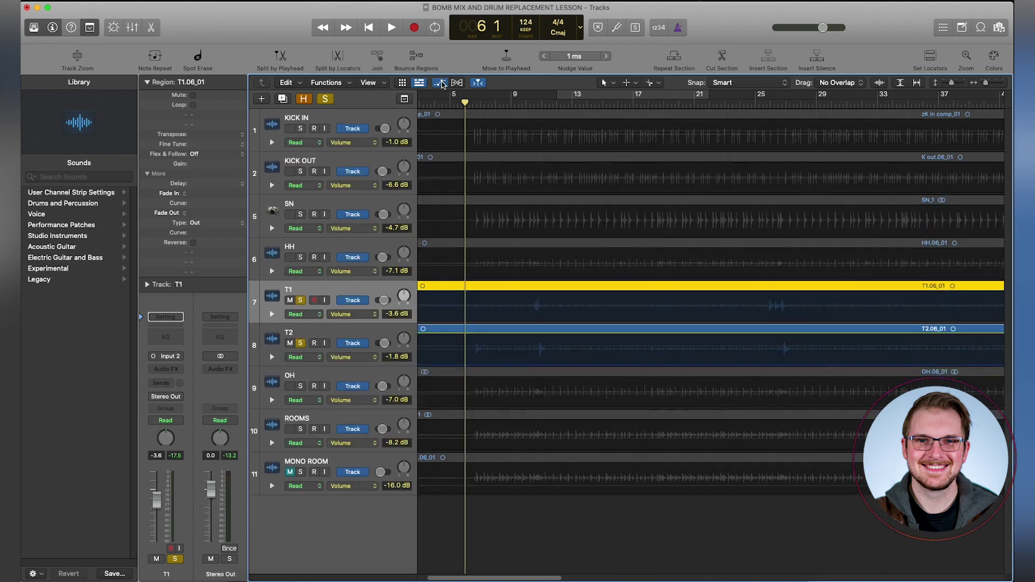
{"action": "left_click", "coordinate": [441, 83]}
{"action": "left_click", "coordinate": [441, 84]}
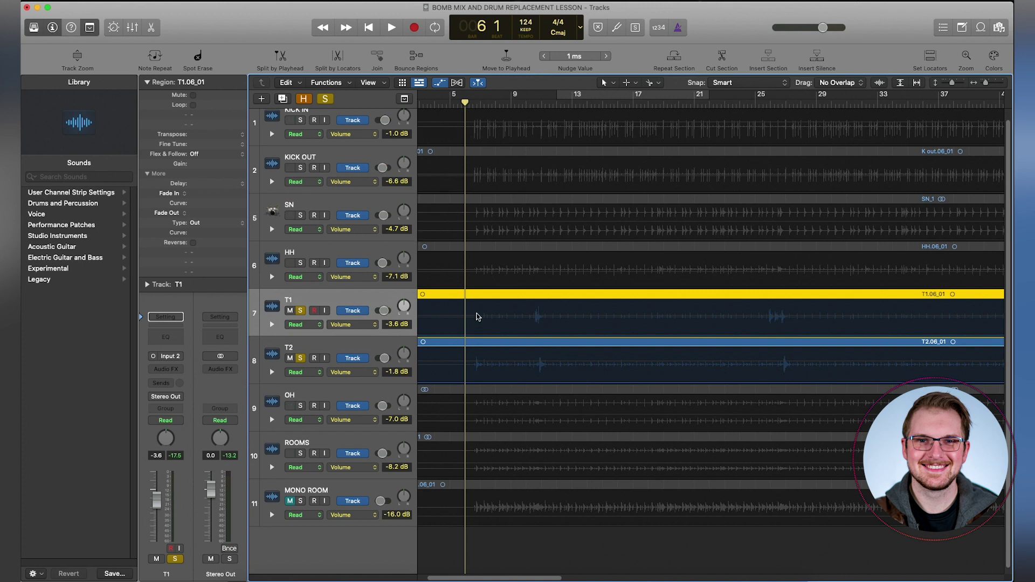
{"action": "left_click", "coordinate": [468, 318]}
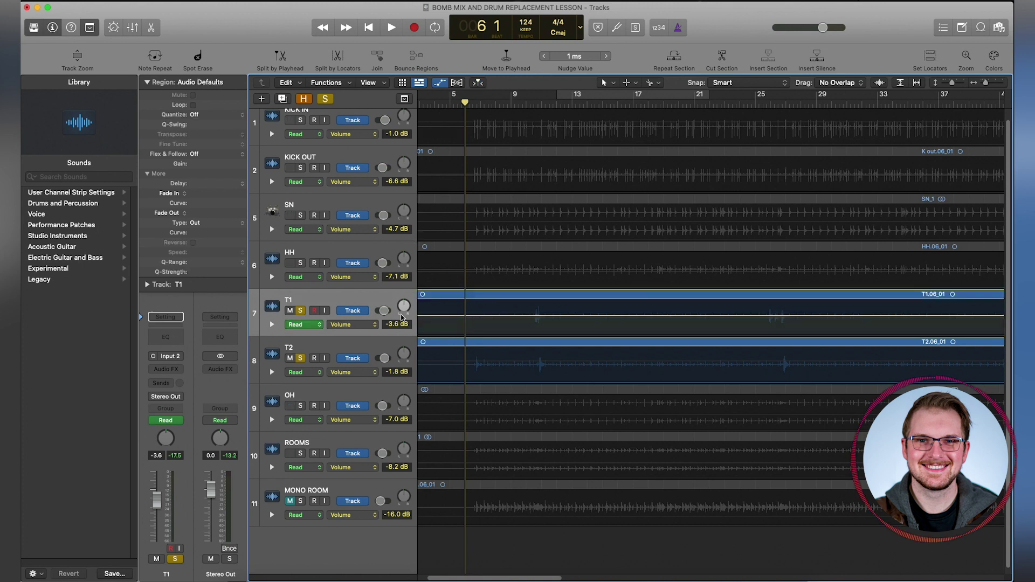
{"action": "key", "text": "super+Down"}
{"action": "key", "text": "super+Down"}
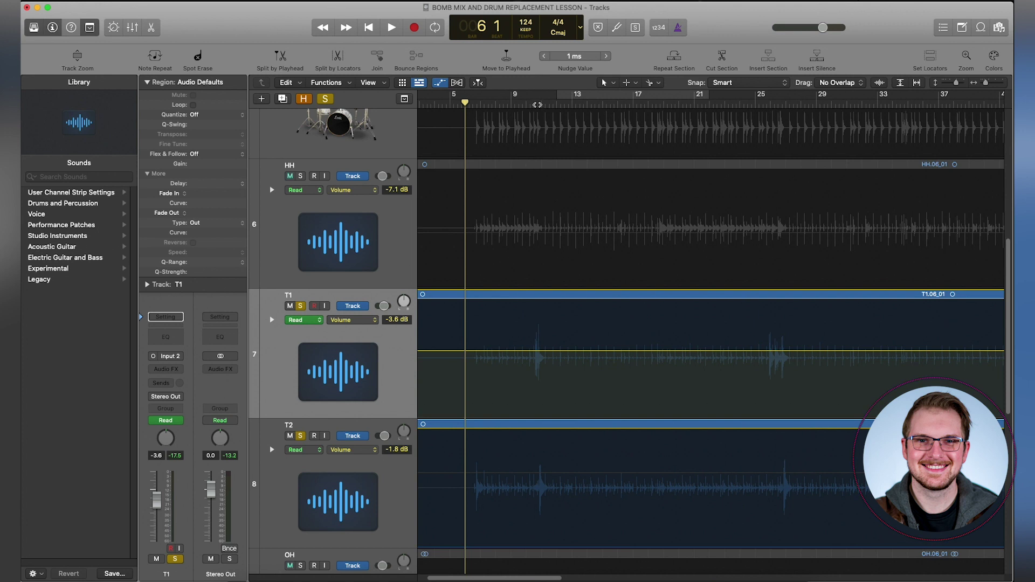
Zoom in on the T1 tom hit near bar 10 and audition it.
{"action": "left_click", "coordinate": [537, 105]}
{"action": "key", "text": "super+Right"}
{"action": "key", "text": "super+Right"}
{"action": "key", "text": "super+Right"}
{"action": "key", "text": "super+Right"}
{"action": "key", "text": "super+Right"}
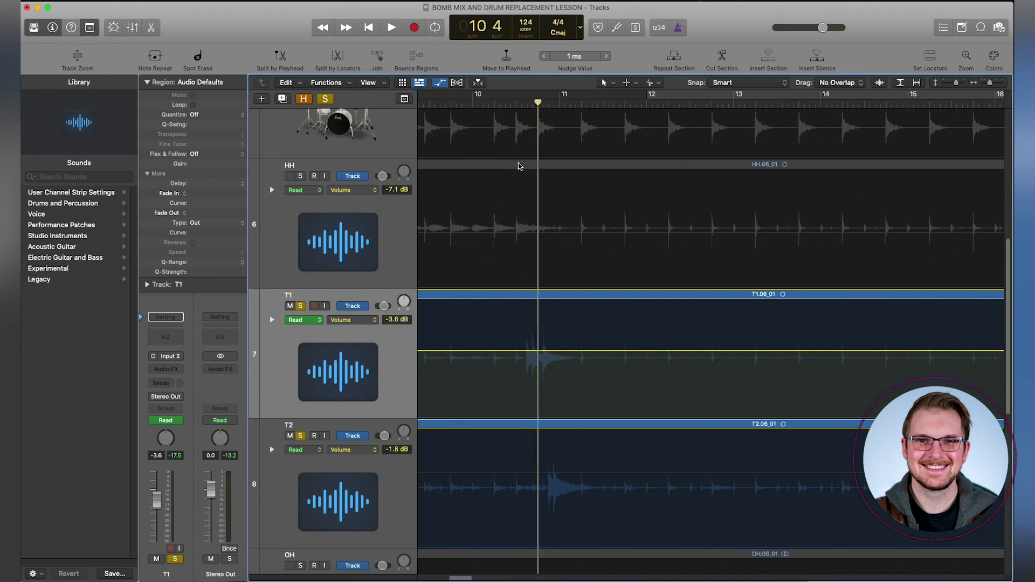
{"action": "key", "text": "space"}
{"action": "left_click", "coordinate": [470, 406]}
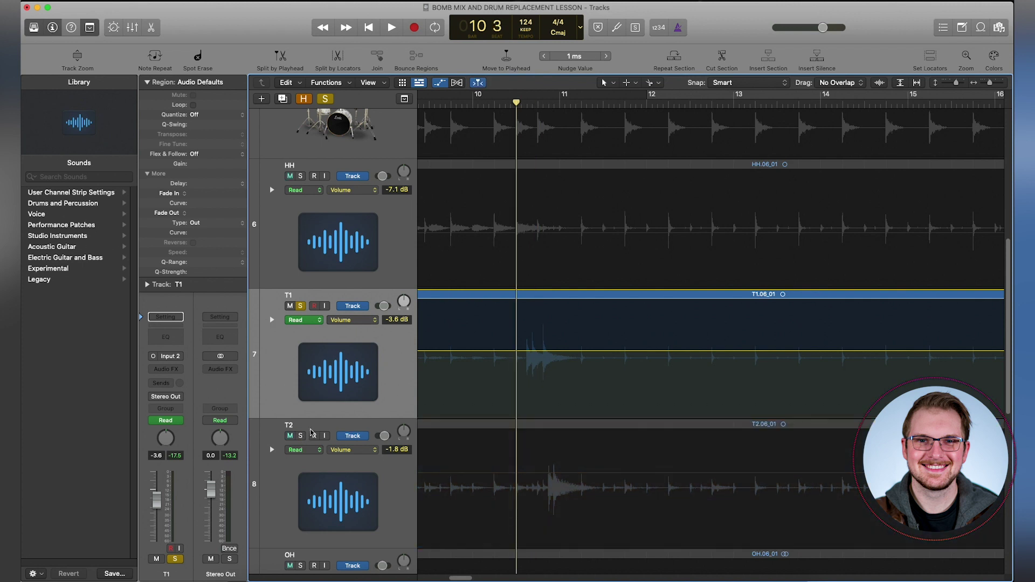
{"action": "key", "text": "space"}
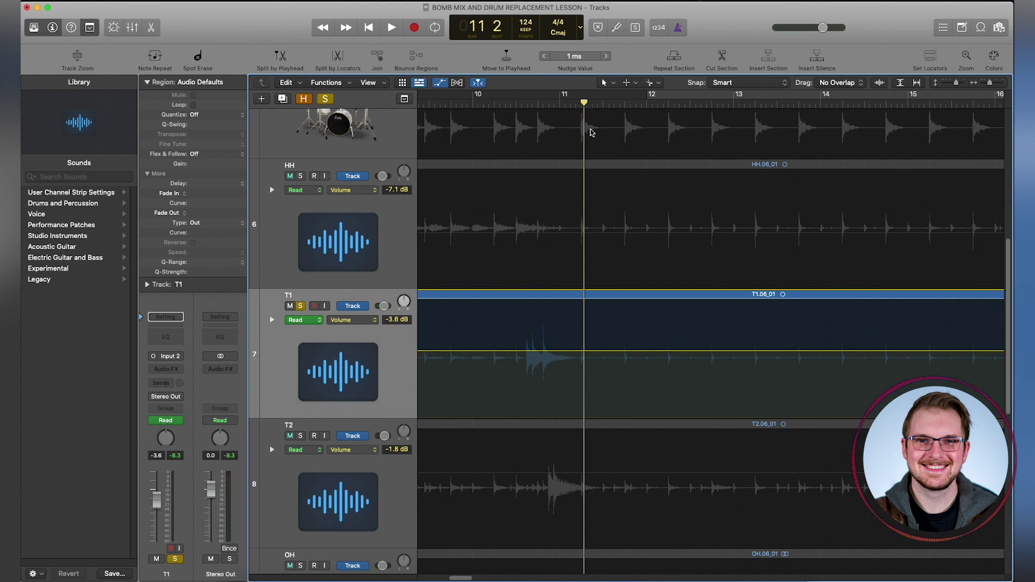
Gate T1's volume at -3.6 dB around the hit, dropping to -139 dB on both sides.
{"action": "left_click_drag", "start_coordinate": [521, 351], "coordinate": [580, 359]}
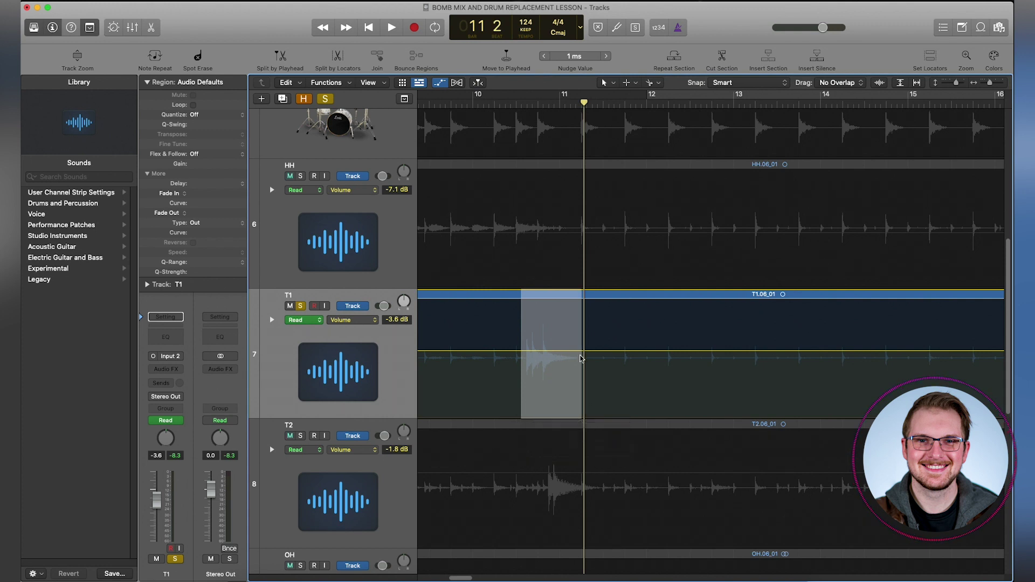
{"action": "left_click", "coordinate": [555, 354]}
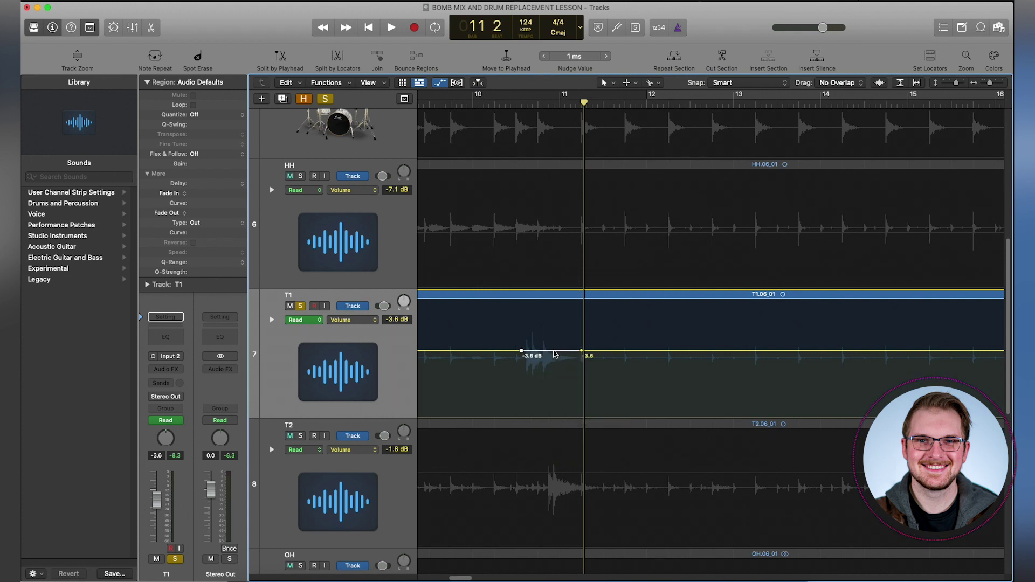
{"action": "left_click_drag", "start_coordinate": [497, 351], "coordinate": [513, 458]}
{"action": "left_click_drag", "start_coordinate": [613, 353], "coordinate": [613, 445]}
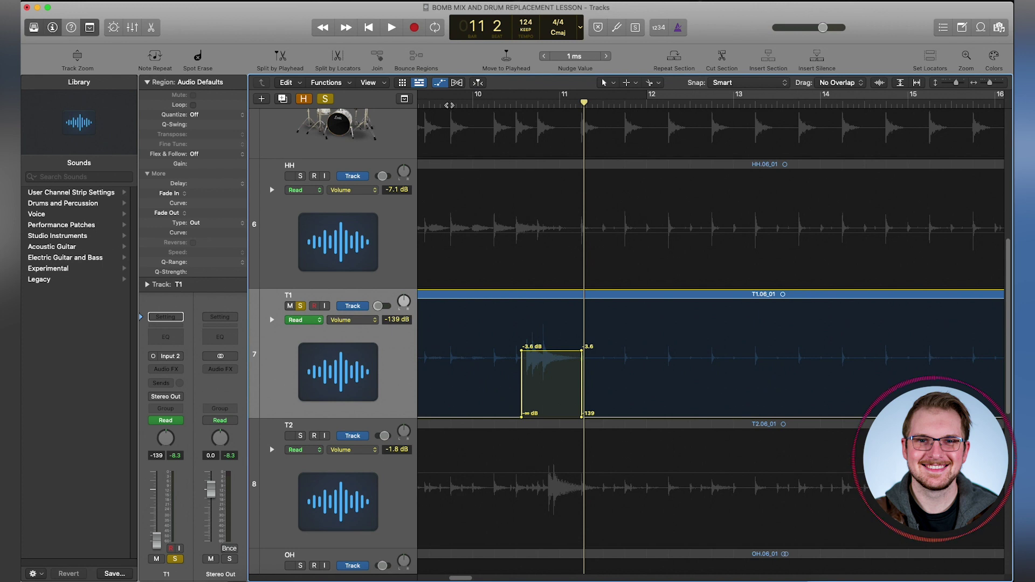
{"action": "key", "text": "space"}
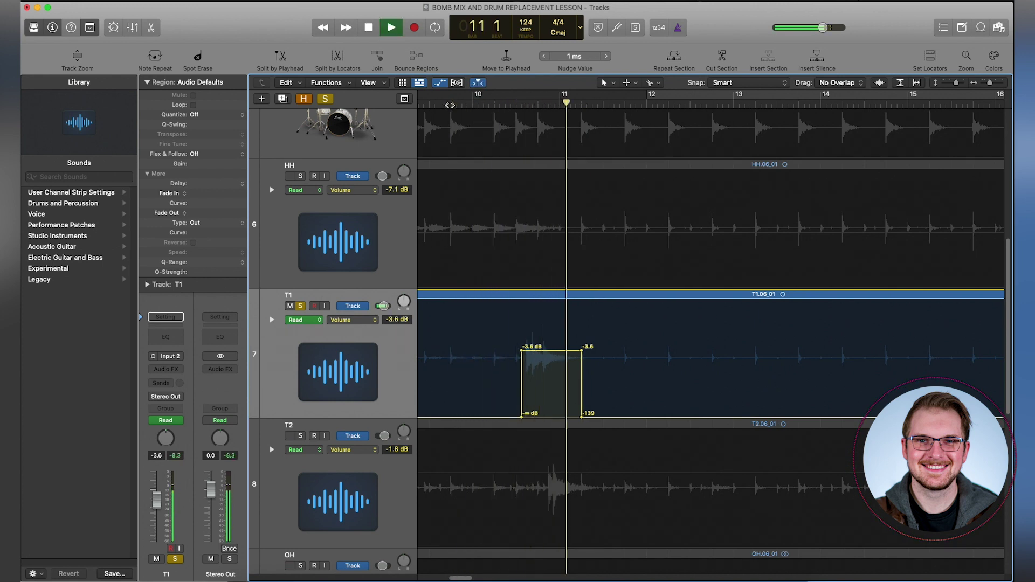
{"action": "key", "text": "space"}
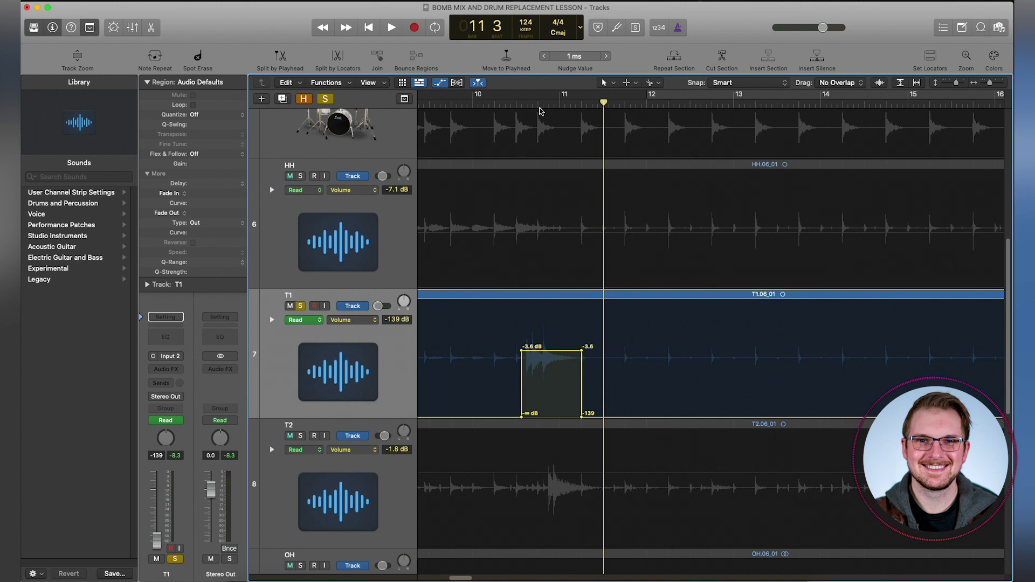
Zoom in on the bar 10 3 hit and align the gate's start points to its onset.
{"action": "left_click_drag", "start_coordinate": [514, 106], "coordinate": [528, 181]}
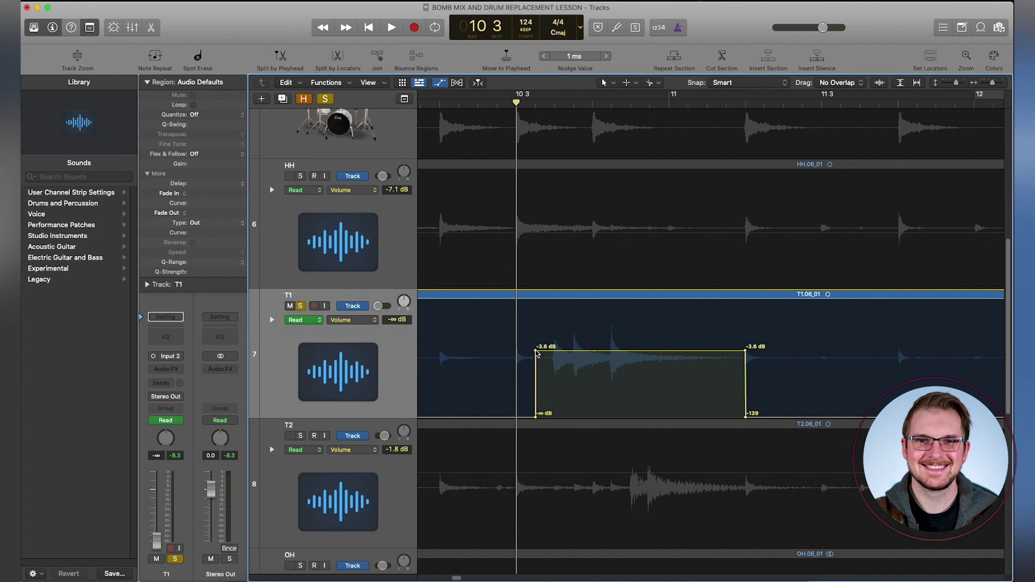
{"action": "left_click_drag", "start_coordinate": [535, 351], "coordinate": [549, 351]}
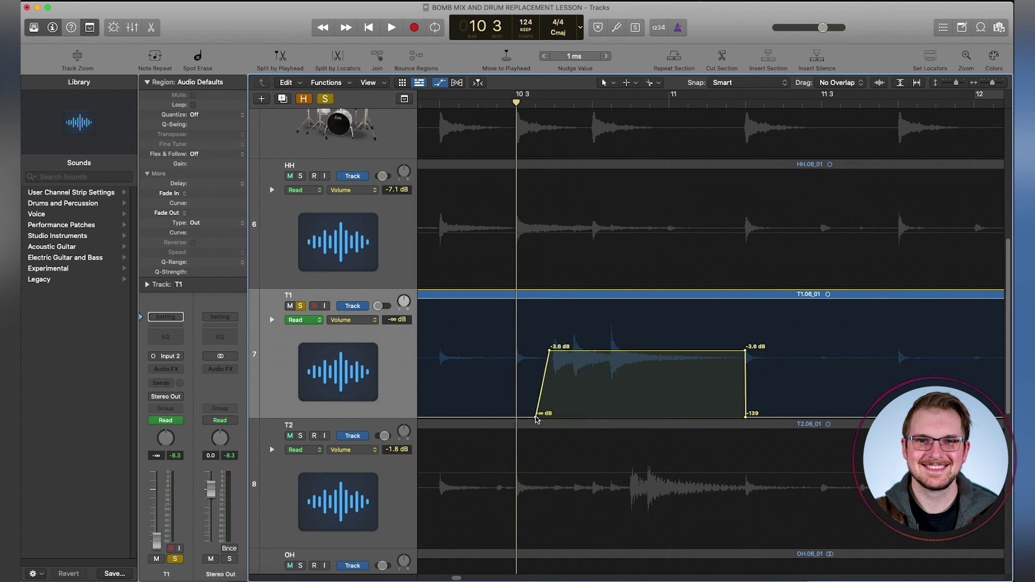
{"action": "left_click_drag", "start_coordinate": [535, 416], "coordinate": [547, 416]}
{"action": "key", "text": "space"}
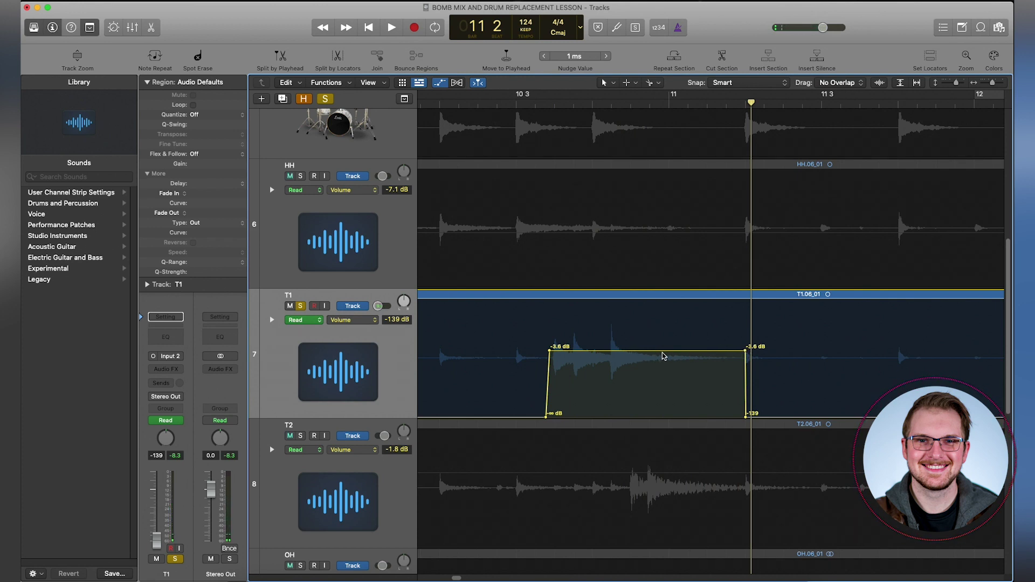
Curve T1's fade-out through -4.6, -6.5, -11.4 and -20.5 dB down to -139 dB.
{"action": "left_click", "coordinate": [648, 351]}
{"action": "left_click", "coordinate": [683, 351]}
{"action": "left_click", "coordinate": [719, 351]}
{"action": "left_click_drag", "start_coordinate": [747, 352], "coordinate": [739, 392]}
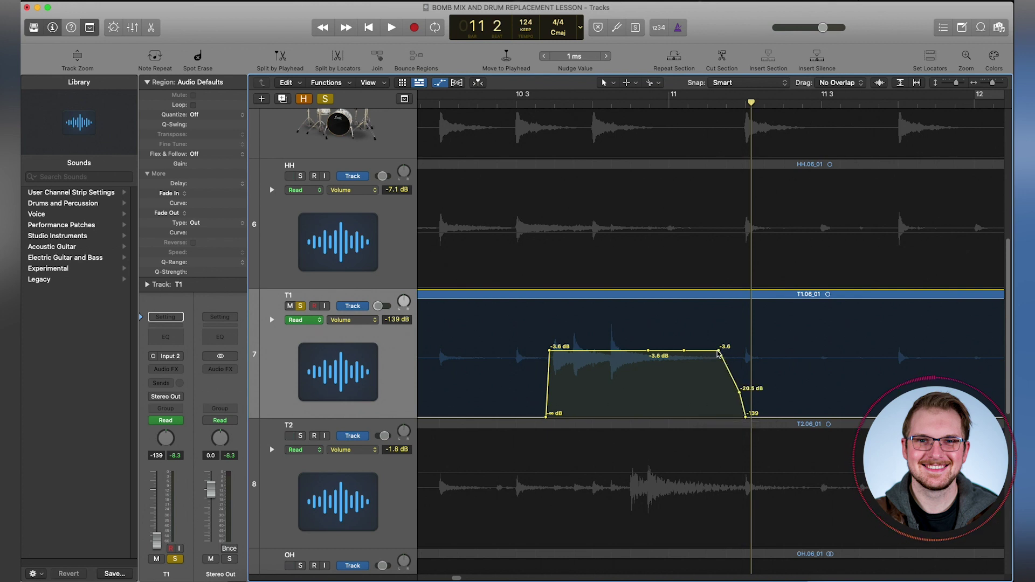
{"action": "mouse_move", "coordinate": [720, 354]}
{"action": "left_mouse_down"}
{"action": "mouse_move", "coordinate": [718, 374]}
{"action": "mouse_move", "coordinate": [683, 353]}
{"action": "mouse_move", "coordinate": [716, 371]}
{"action": "mouse_move", "coordinate": [701, 360]}
{"action": "left_mouse_up"}
{"action": "left_click", "coordinate": [718, 371]}
{"action": "left_click", "coordinate": [698, 362]}
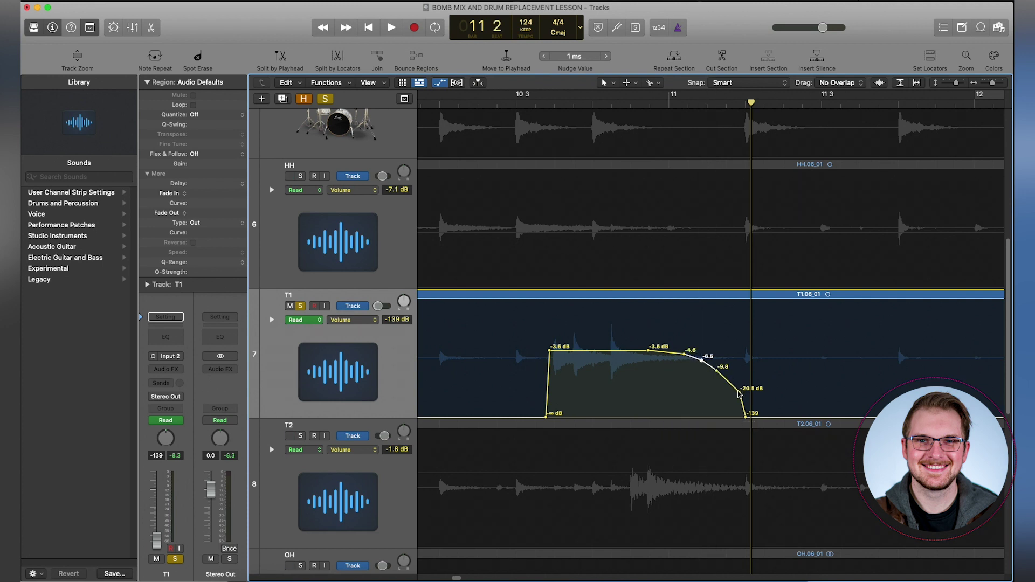
{"action": "left_click_drag", "start_coordinate": [740, 392], "coordinate": [736, 417]}
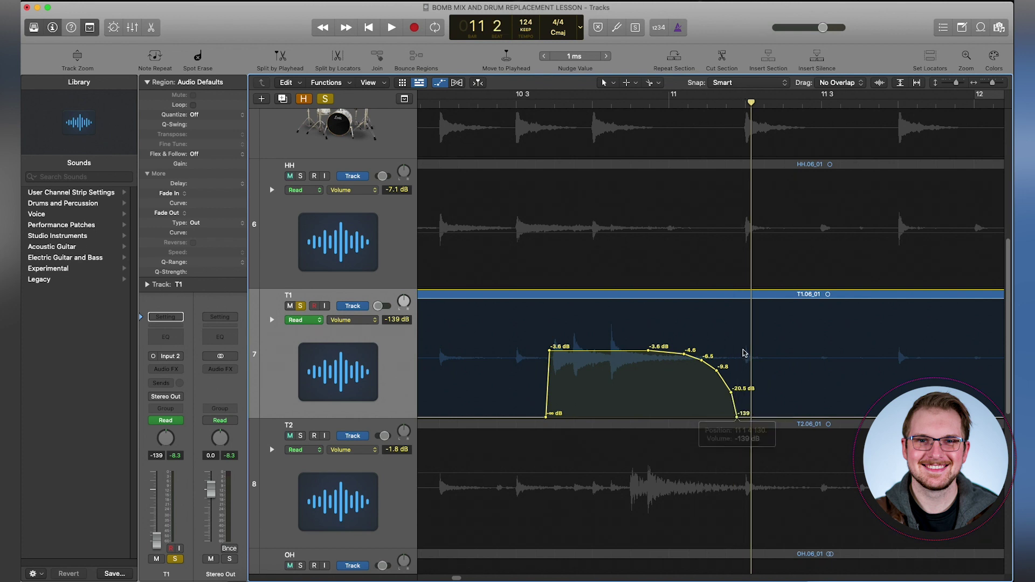
{"action": "left_click_drag", "start_coordinate": [633, 318], "coordinate": [715, 354]}
Shift T1's fade-out points earlier so the fade closes sooner.
{"action": "left_click", "coordinate": [731, 348]}
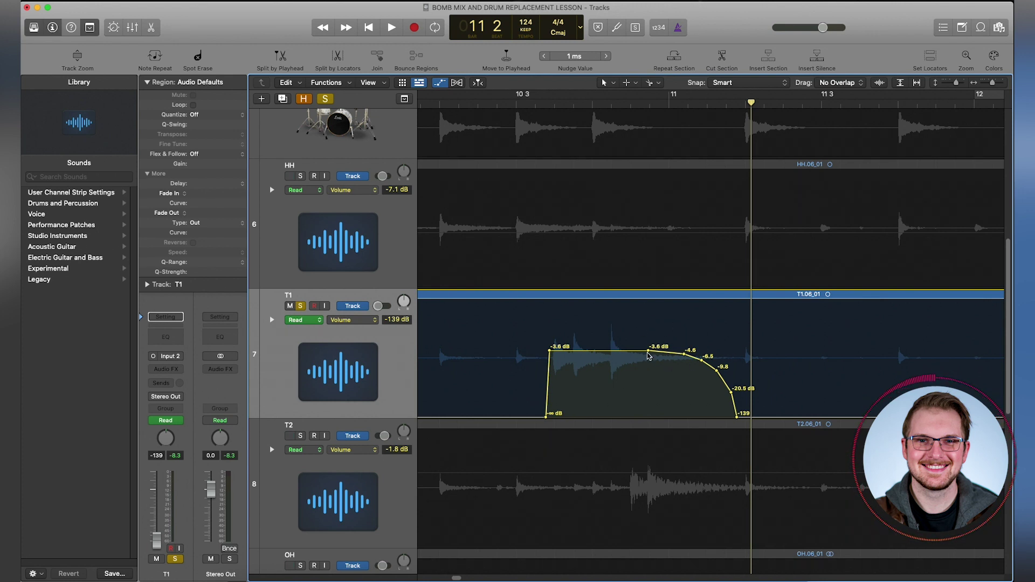
{"action": "left_click_drag", "start_coordinate": [638, 322], "coordinate": [761, 351]}
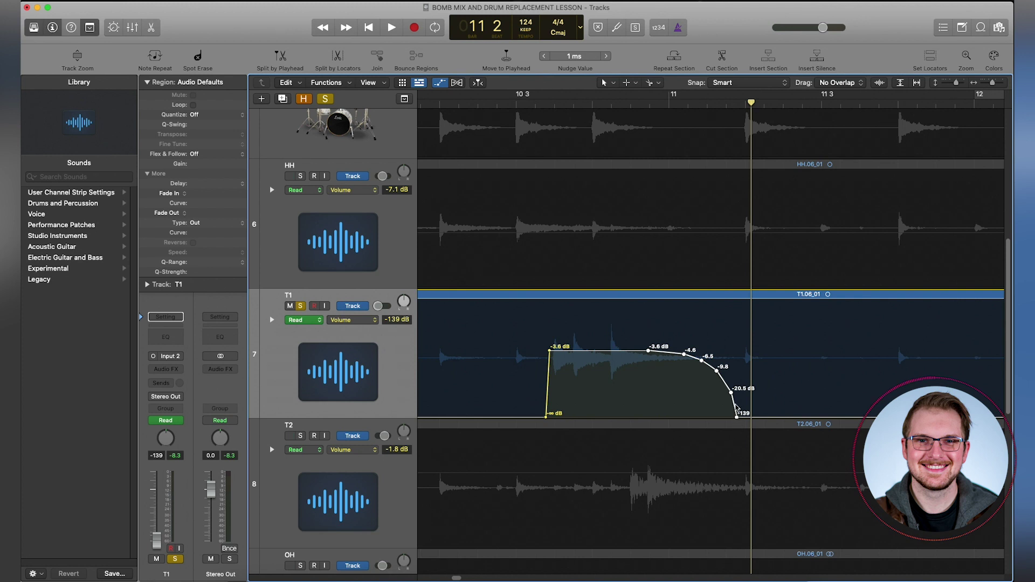
{"action": "left_click_drag", "start_coordinate": [717, 371], "coordinate": [692, 369]}
Audition the gated tom from just before the hit, then unsolo T1.
{"action": "left_click", "coordinate": [478, 102]}
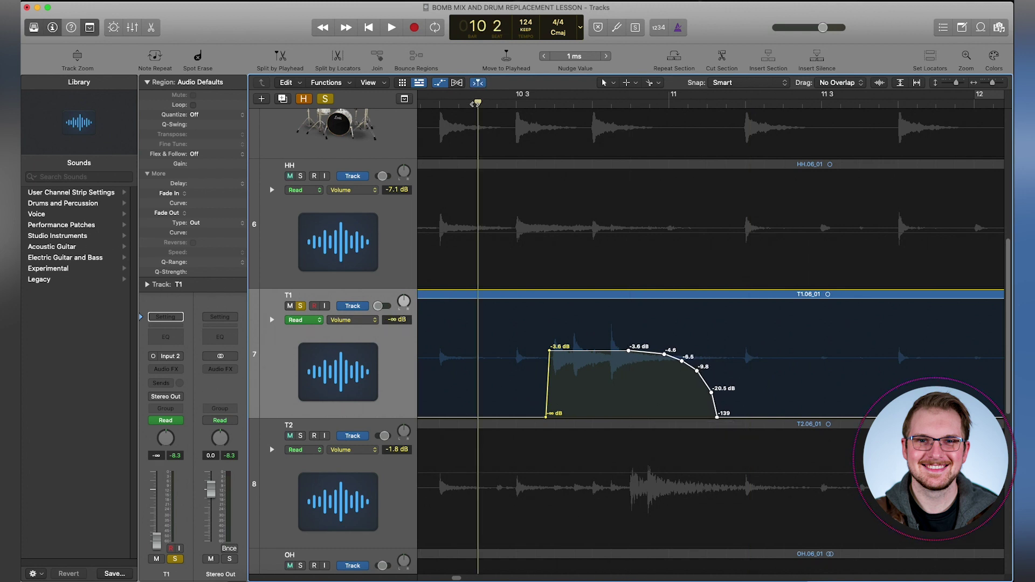
{"action": "key", "text": "space"}
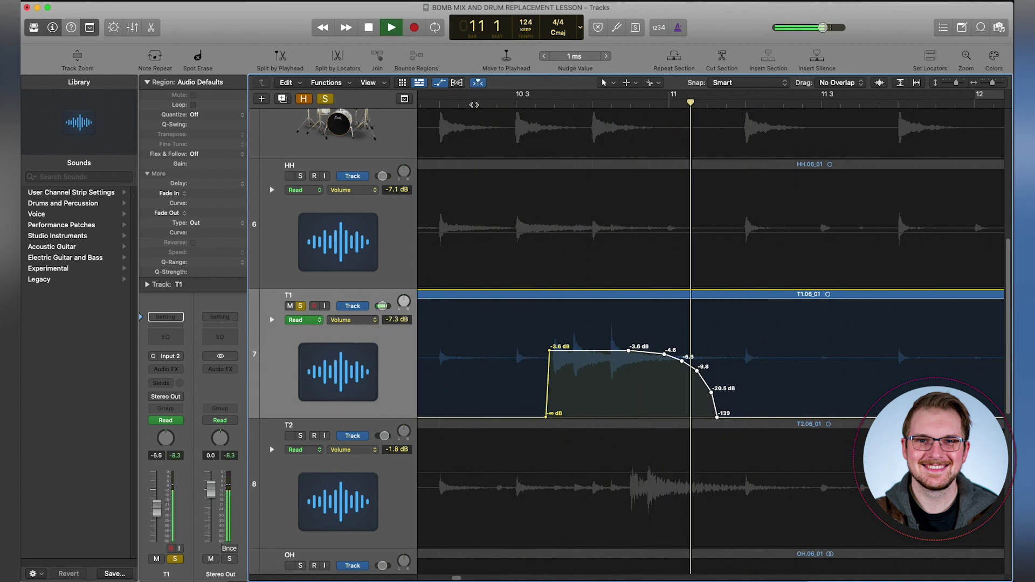
{"action": "key", "text": "space"}
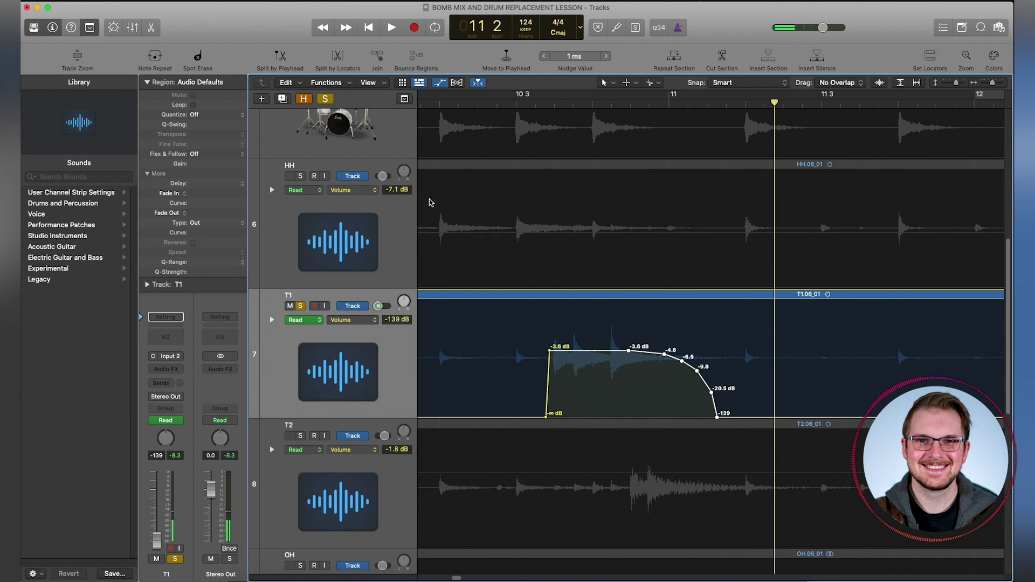
{"action": "left_click", "coordinate": [300, 307]}
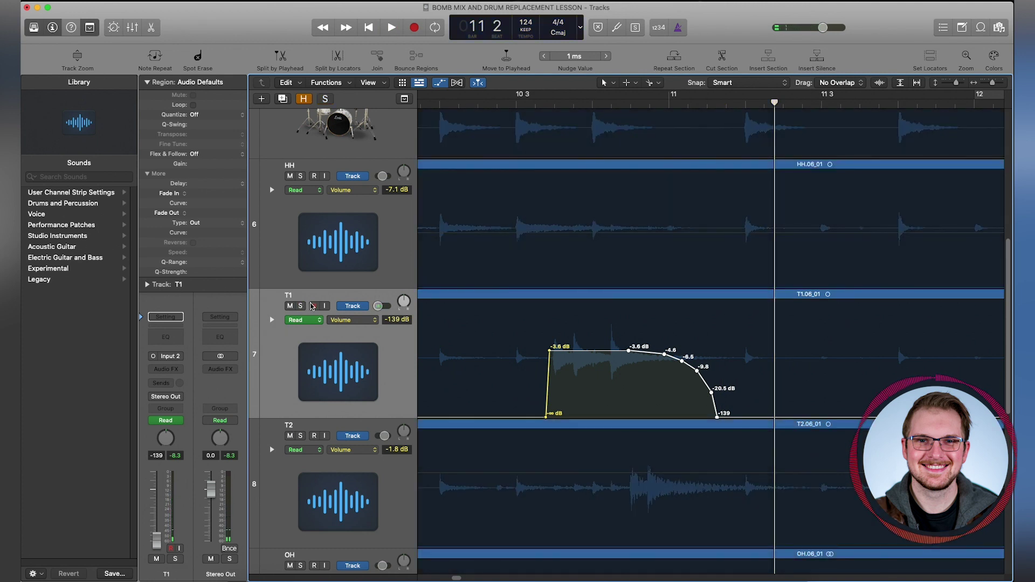
Mute T2 and replay the T1 hit.
{"action": "left_click", "coordinate": [290, 436]}
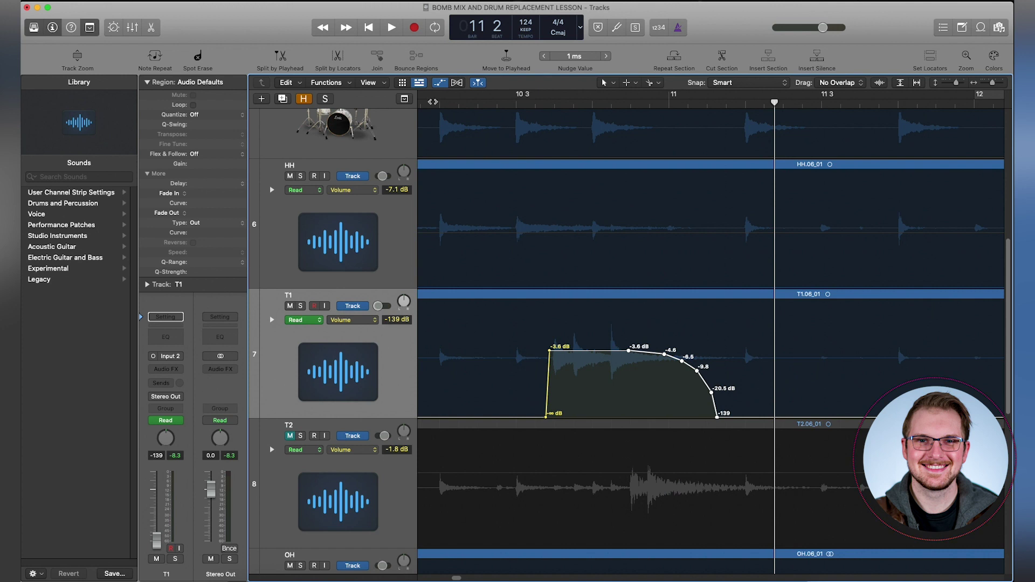
{"action": "double_click", "coordinate": [437, 101]}
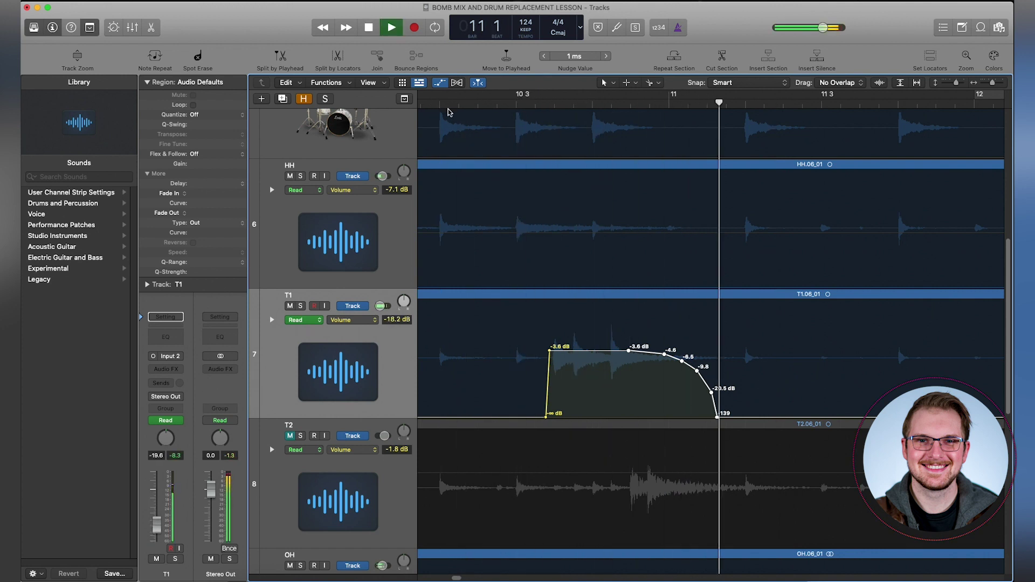
{"action": "key", "text": "space"}
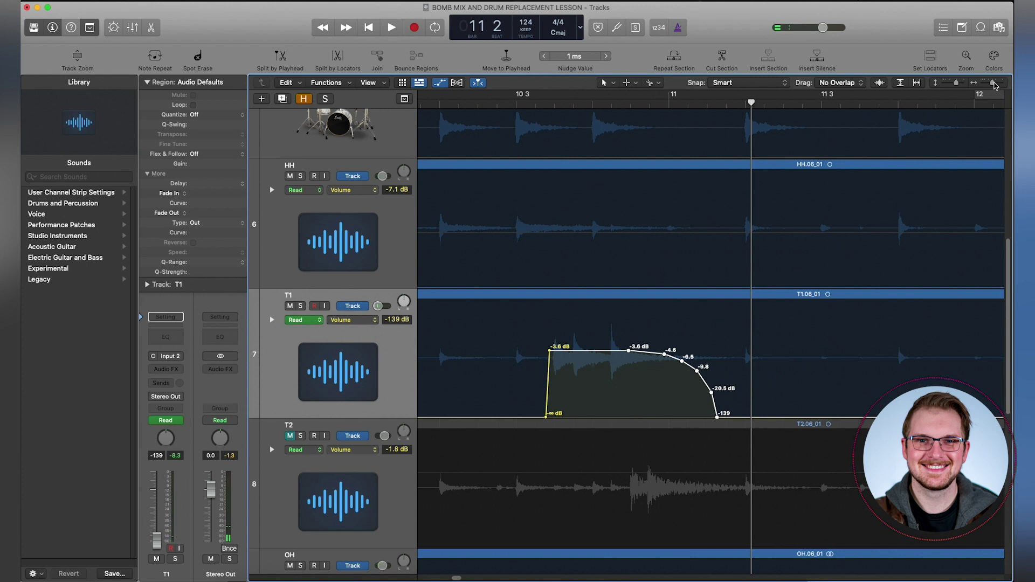
Zoom out to about seventeen bars and select T1's whole gated fade automation.
{"action": "left_click_drag", "start_coordinate": [992, 83], "coordinate": [986, 83]}
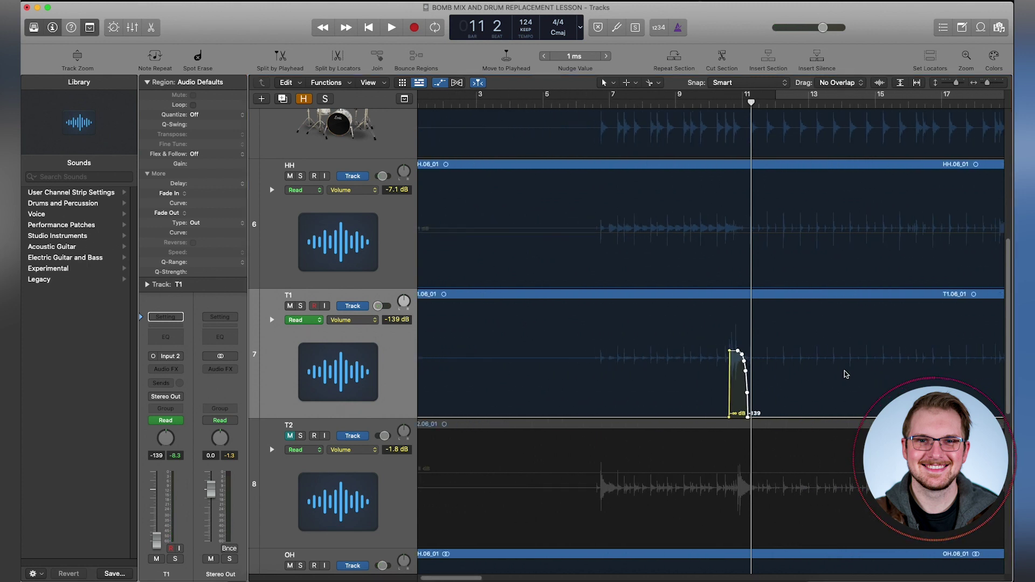
{"action": "left_click_drag", "start_coordinate": [469, 578], "coordinate": [526, 577]}
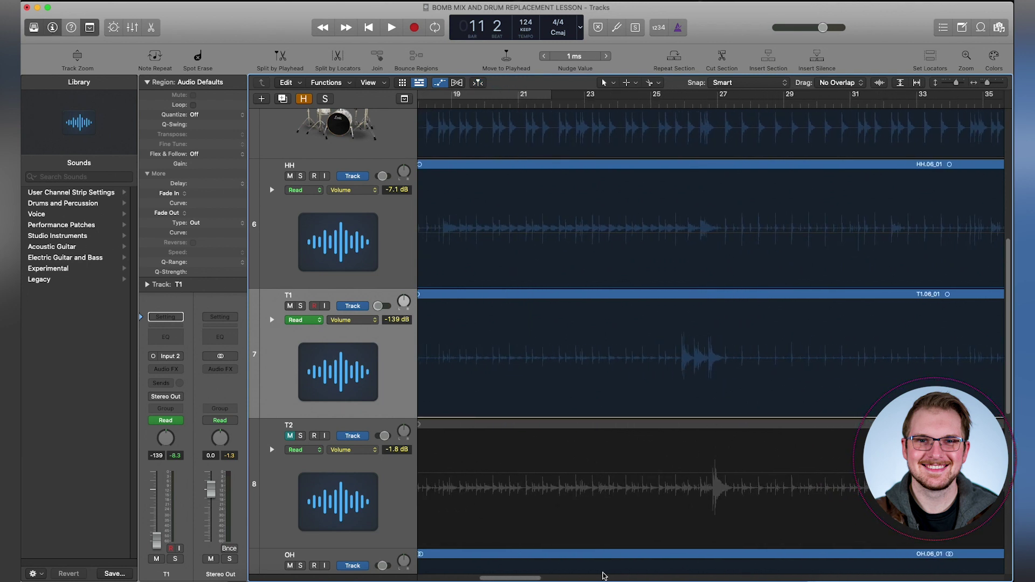
{"action": "left_click_drag", "start_coordinate": [533, 578], "coordinate": [497, 578]}
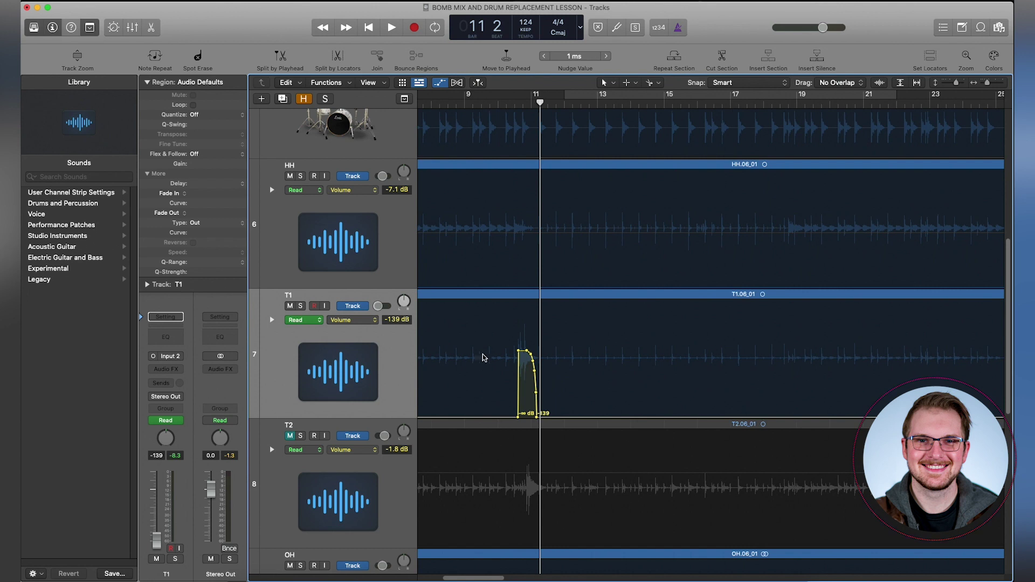
{"action": "left_click_drag", "start_coordinate": [484, 358], "coordinate": [843, 359]}
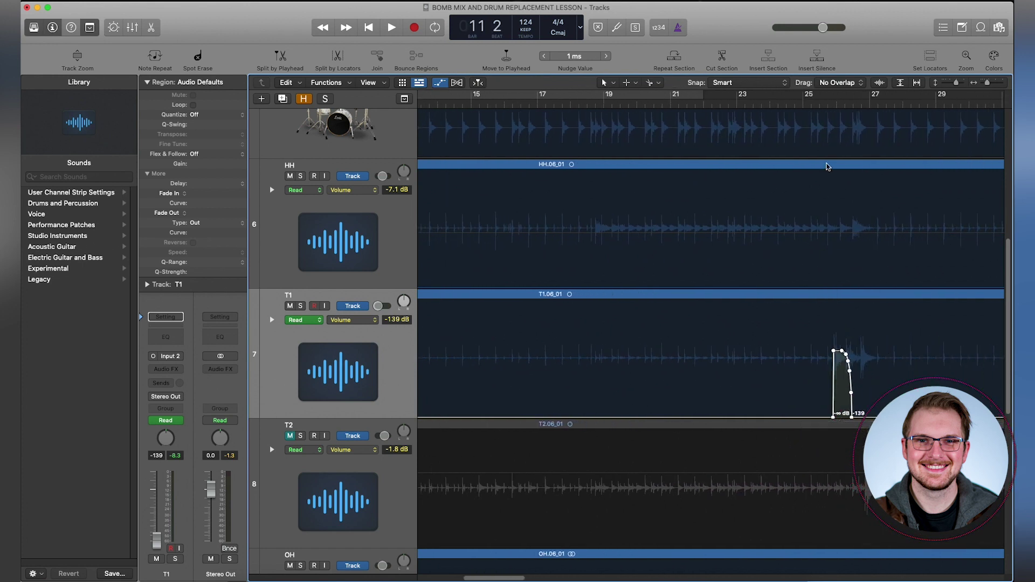
Place the copied T1 gate on the tom hit near bar 26 and audition it.
{"action": "left_click_drag", "start_coordinate": [836, 103], "coordinate": [842, 105]}
{"action": "key", "text": "super+Right"}
{"action": "key", "text": "super+Right"}
{"action": "key", "text": "super+Right"}
{"action": "key", "text": "super+Right"}
{"action": "key", "text": "super+Right"}
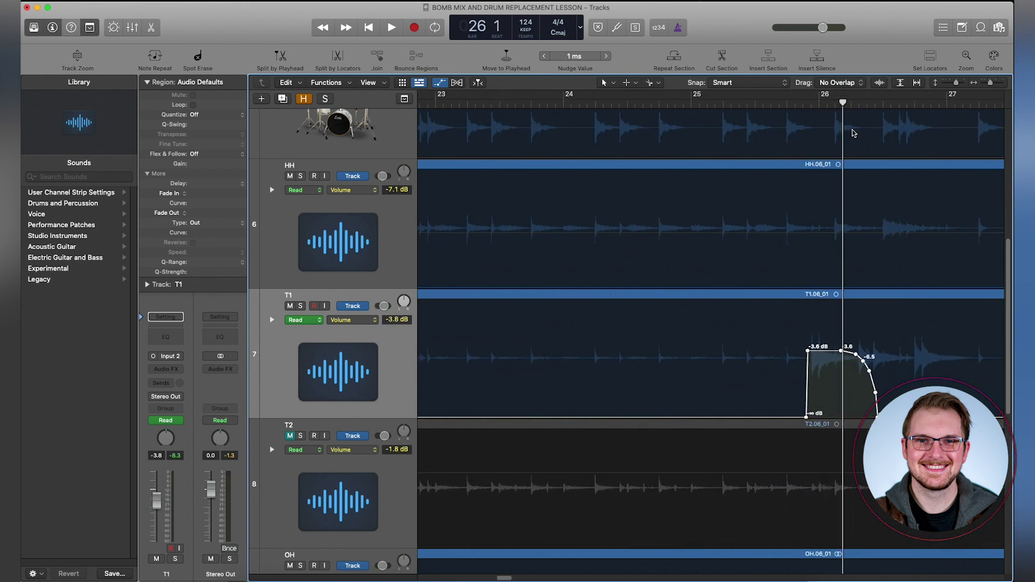
{"action": "left_click_drag", "start_coordinate": [834, 340], "coordinate": [956, 368]}
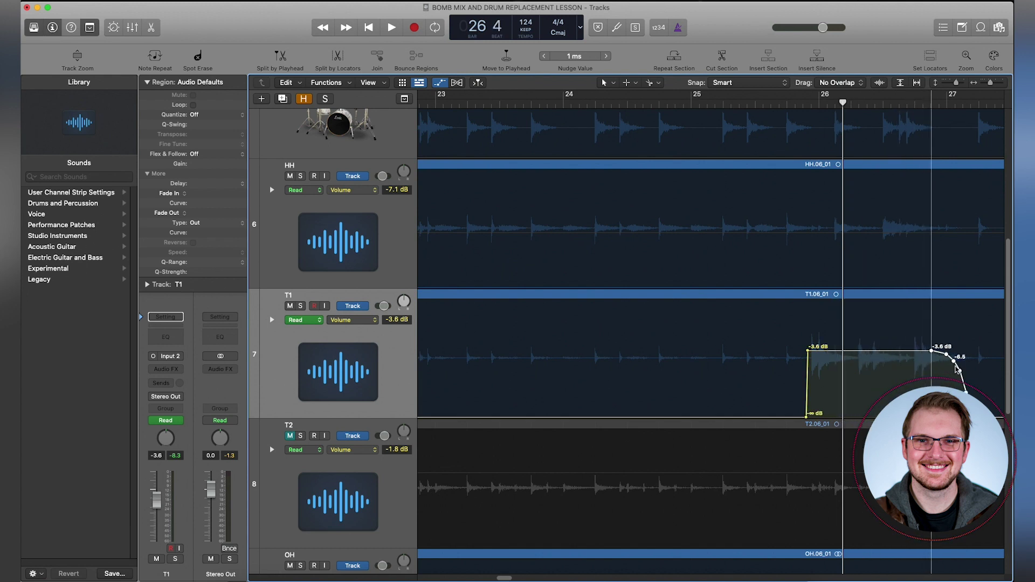
{"action": "left_click", "coordinate": [778, 102]}
{"action": "key", "text": "space"}
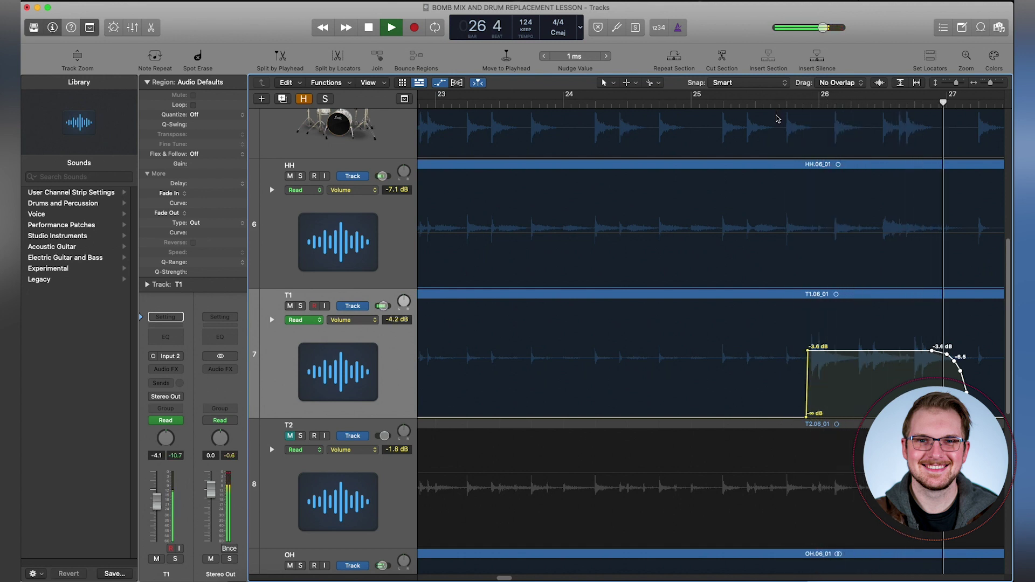
{"action": "key", "text": "space"}
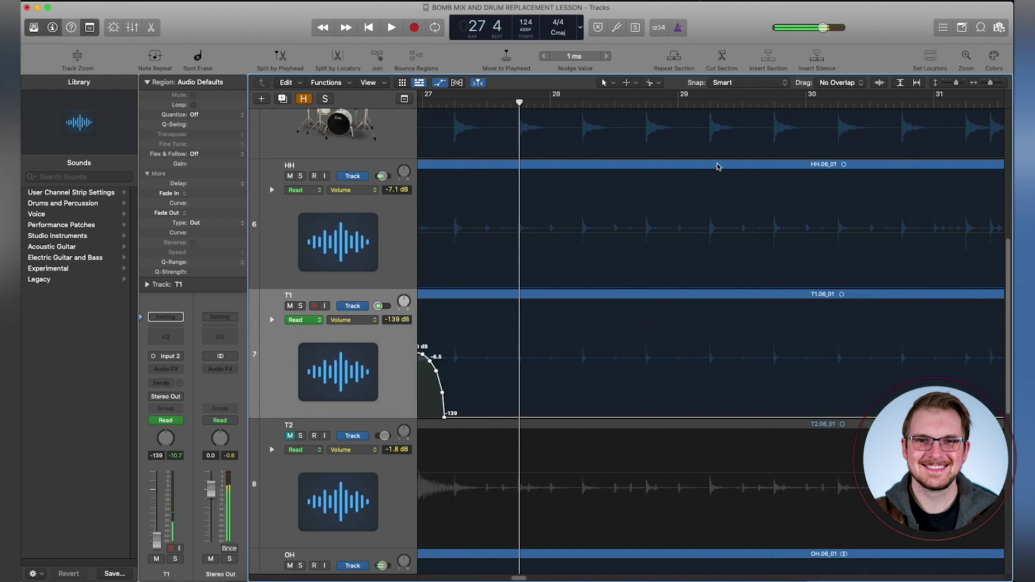
{"action": "left_click_drag", "start_coordinate": [699, 105], "coordinate": [693, 71]}
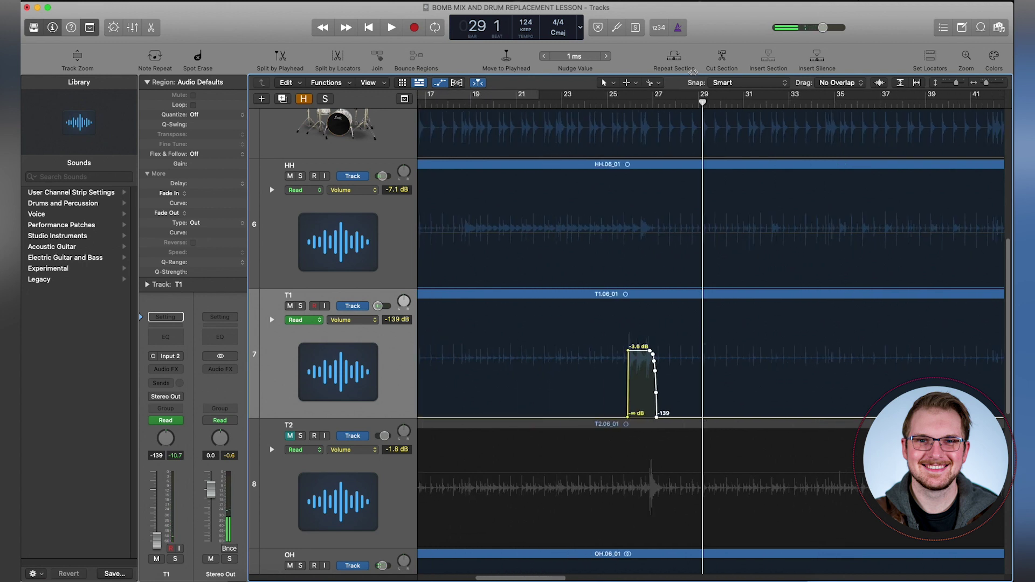
Solo T2 and set the playhead at bar 6 3.
{"action": "left_click_drag", "start_coordinate": [523, 578], "coordinate": [467, 578]}
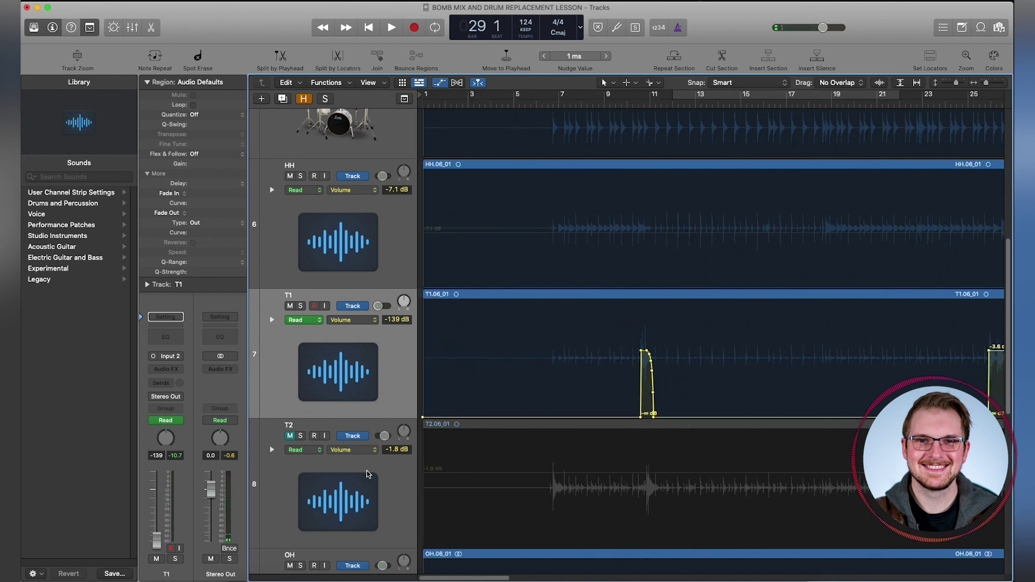
{"action": "left_click", "coordinate": [300, 435]}
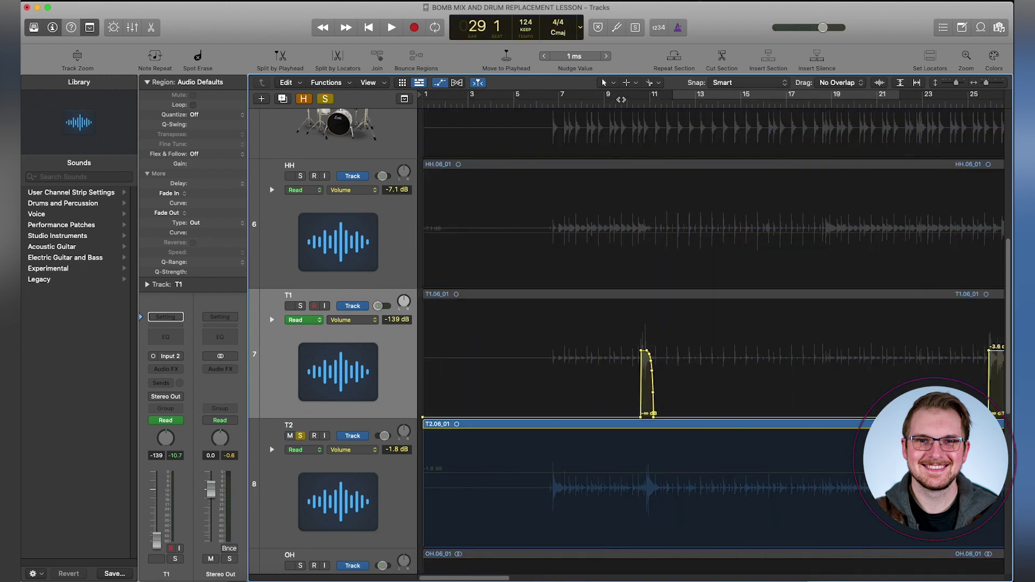
{"action": "left_click", "coordinate": [628, 100]}
{"action": "left_click_drag", "start_coordinate": [628, 101], "coordinate": [638, 127]}
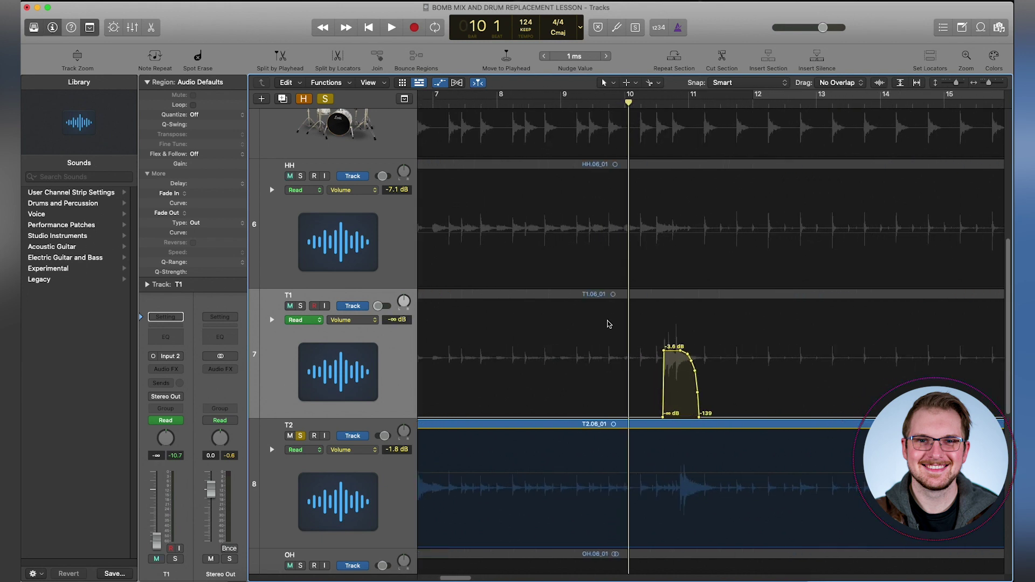
{"action": "left_click_drag", "start_coordinate": [465, 577], "coordinate": [448, 577]}
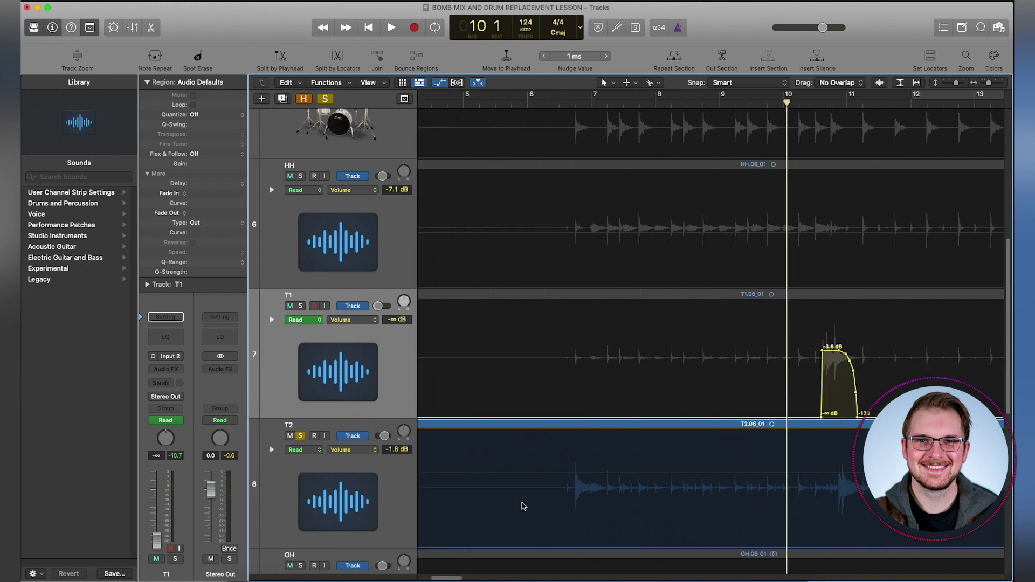
{"action": "left_click", "coordinate": [568, 101]}
Add -1.8 dB volume points bracketing T2's first tom hit.
{"action": "key", "text": "super+Right"}
{"action": "key", "text": "super+Right"}
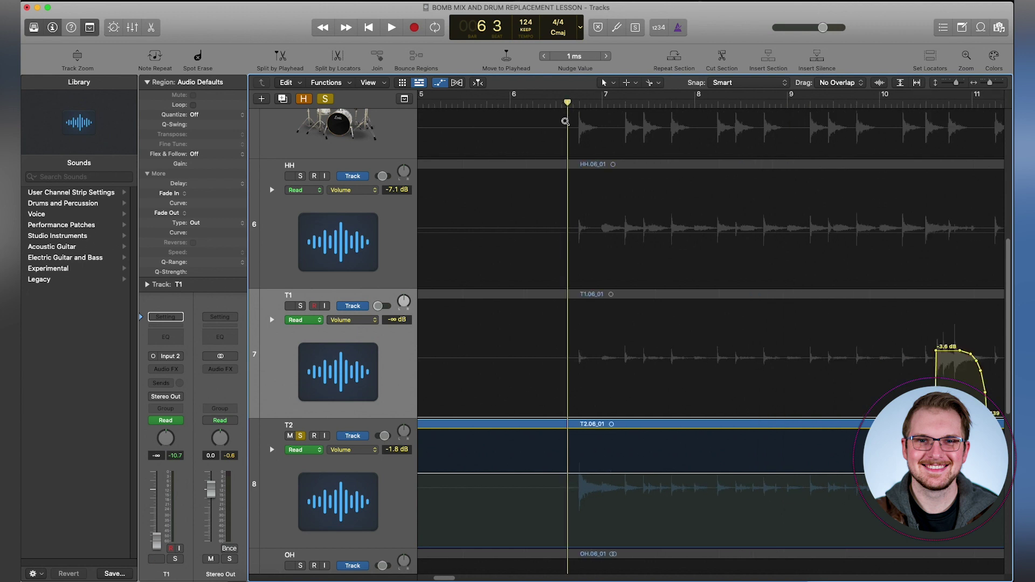
{"action": "left_click_drag", "start_coordinate": [586, 483], "coordinate": [674, 489]}
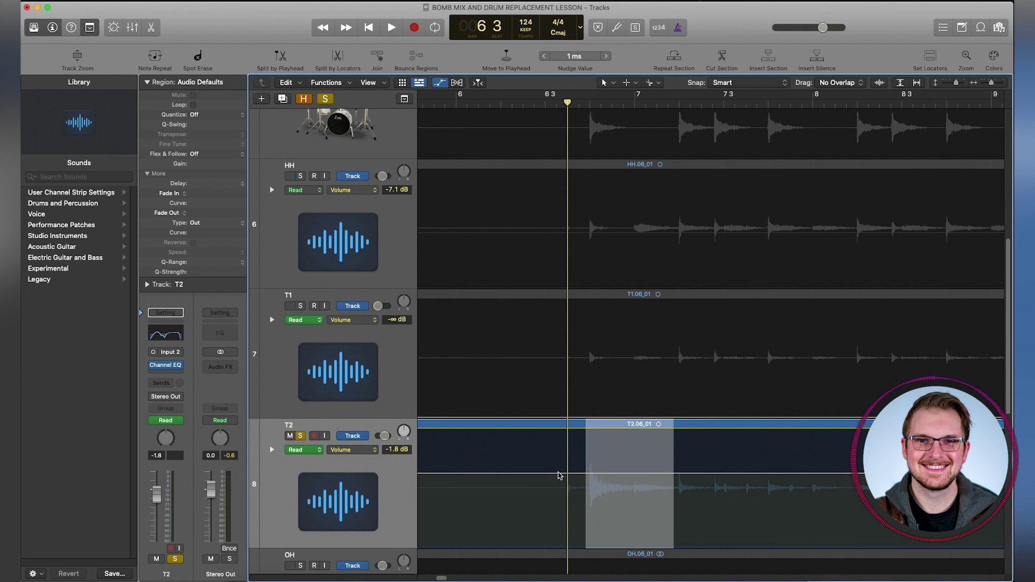
{"action": "left_click", "coordinate": [628, 474]}
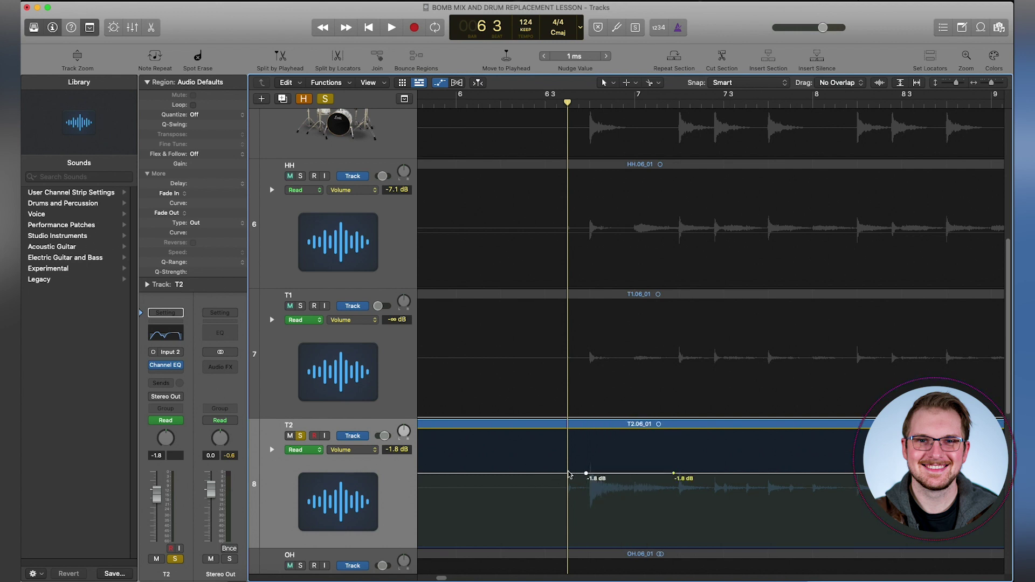
Drop T2's gate edges to -∞ and curve its fade through -5.6 and -18.1 dB.
{"action": "left_click_drag", "start_coordinate": [580, 473], "coordinate": [586, 579]}
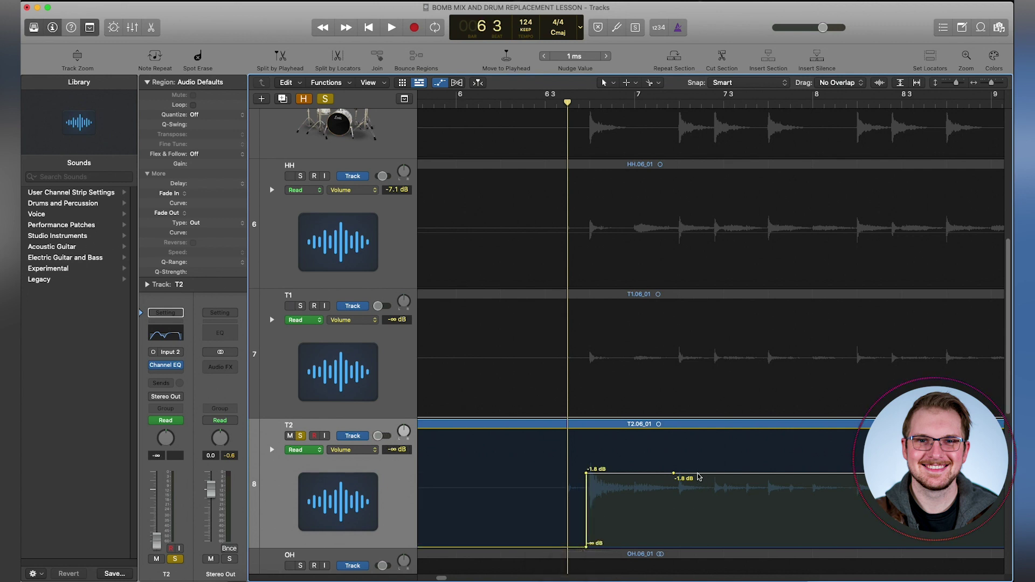
{"action": "left_click_drag", "start_coordinate": [700, 477], "coordinate": [675, 546]}
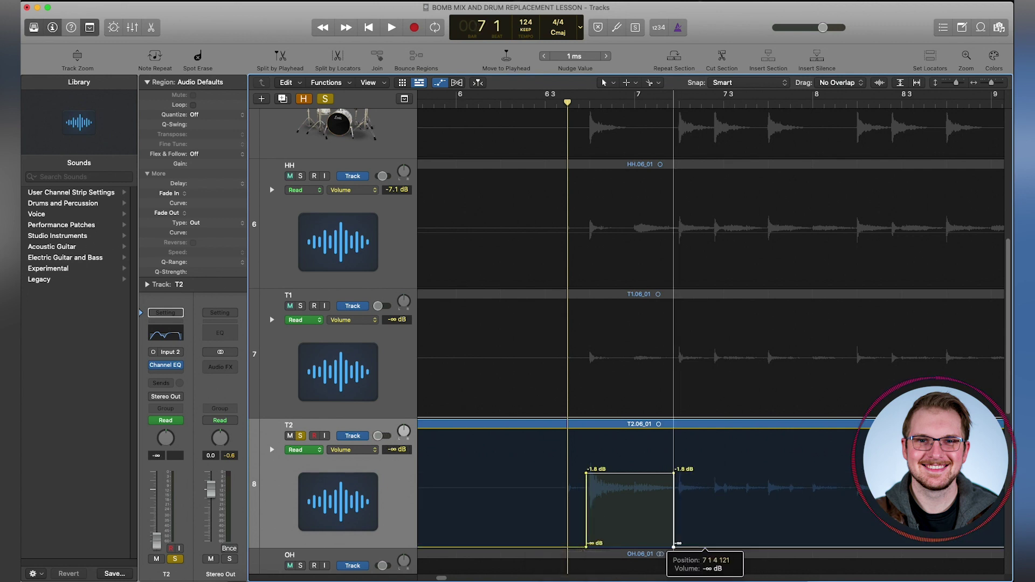
{"action": "left_click", "coordinate": [656, 473]}
{"action": "left_click_drag", "start_coordinate": [674, 473], "coordinate": [651, 477]}
{"action": "left_click", "coordinate": [664, 494]}
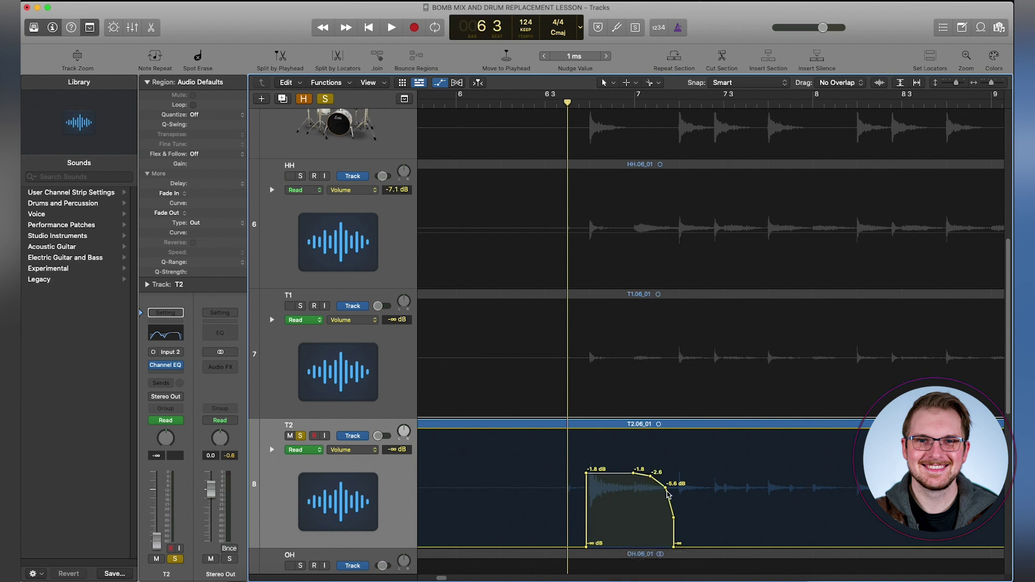
{"action": "key", "text": "space"}
{"action": "key", "text": "space"}
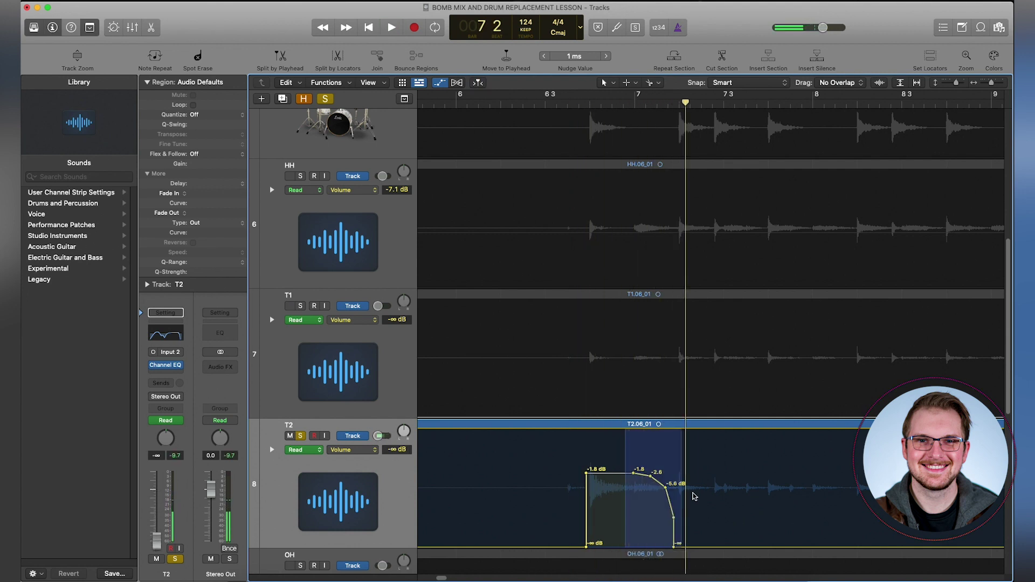
Pull T2's fade-out points earlier, audition from bar 6 3, and solo T1 too.
{"action": "left_click_drag", "start_coordinate": [667, 485], "coordinate": [634, 484]}
{"action": "double_click", "coordinate": [562, 102]}
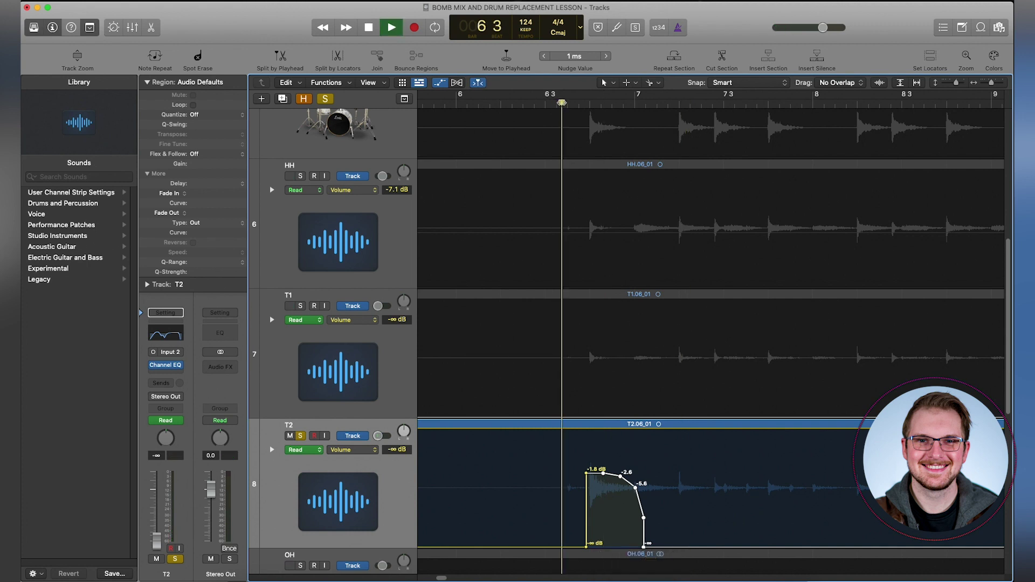
{"action": "key", "text": "space"}
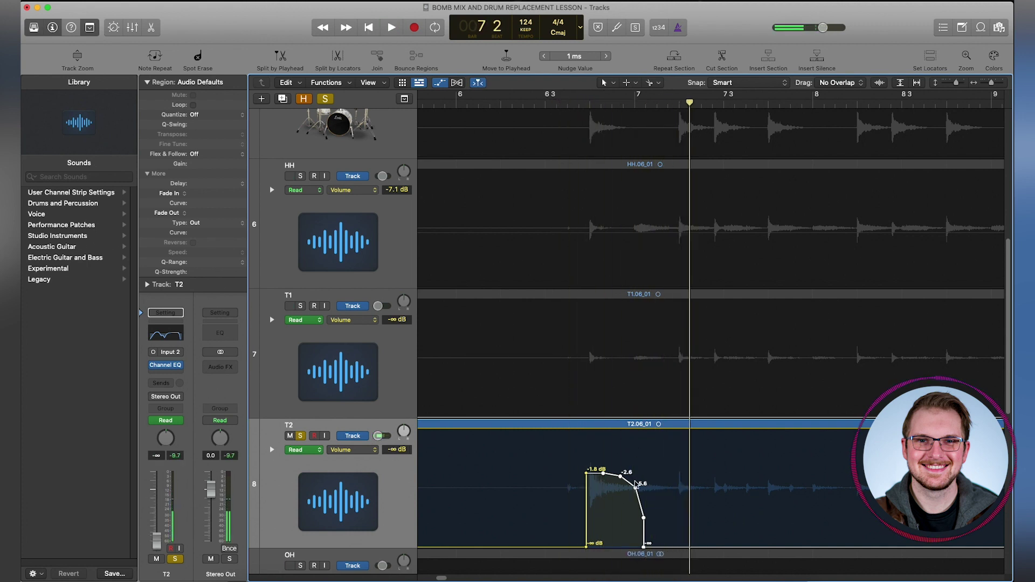
{"action": "left_click_drag", "start_coordinate": [637, 485], "coordinate": [633, 486]}
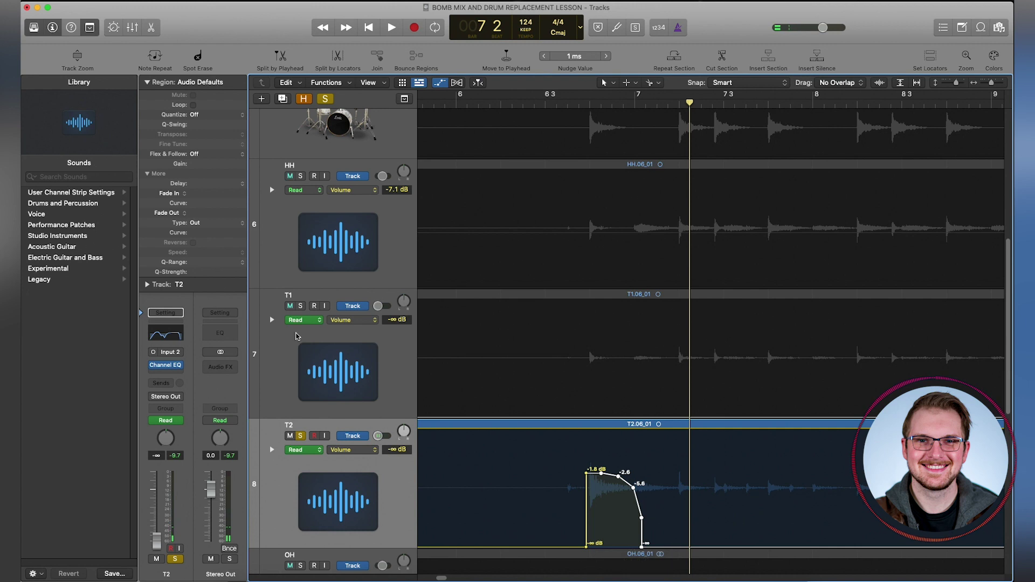
{"action": "left_click", "coordinate": [301, 306]}
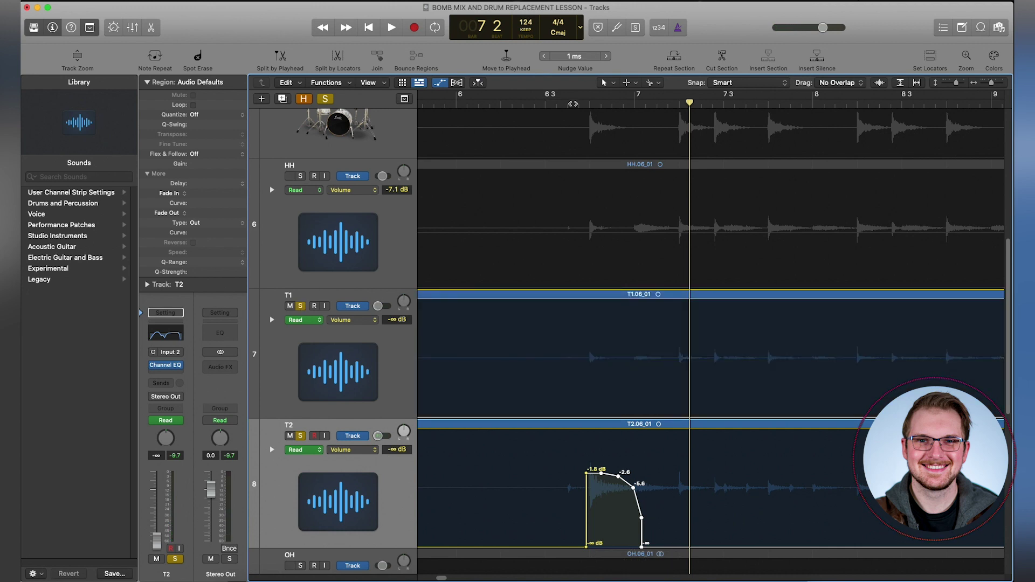
{"action": "left_click_drag", "start_coordinate": [573, 103], "coordinate": [567, 65]}
Option-drag T2's whole fade curve onto the later hit at bar 10 4.
{"action": "left_click", "coordinate": [610, 474]}
{"action": "left_click_drag", "start_coordinate": [527, 475], "coordinate": [618, 504]}
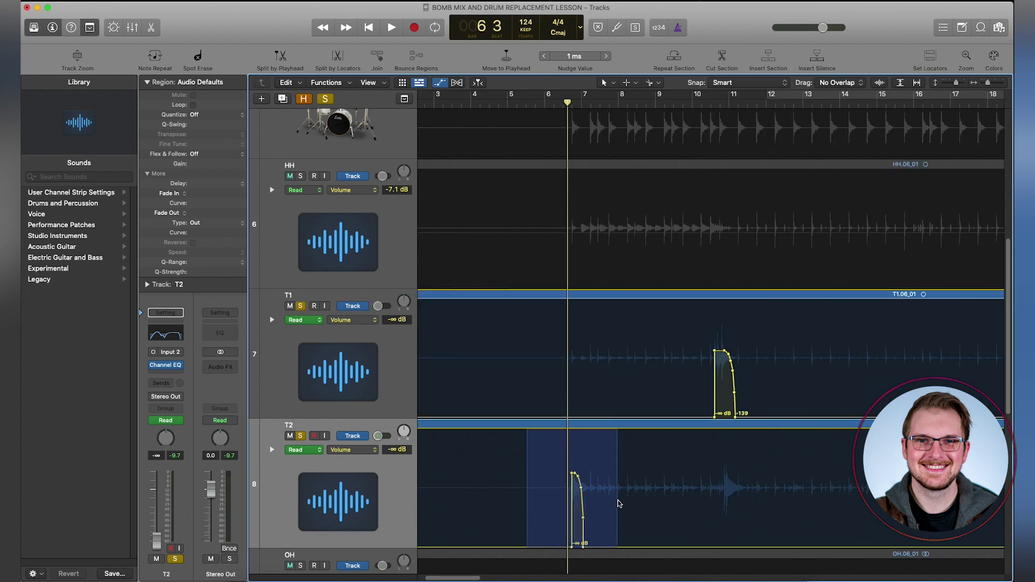
{"action": "left_click", "coordinate": [574, 474]}
{"action": "left_click_drag", "start_coordinate": [574, 474], "coordinate": [725, 474]}
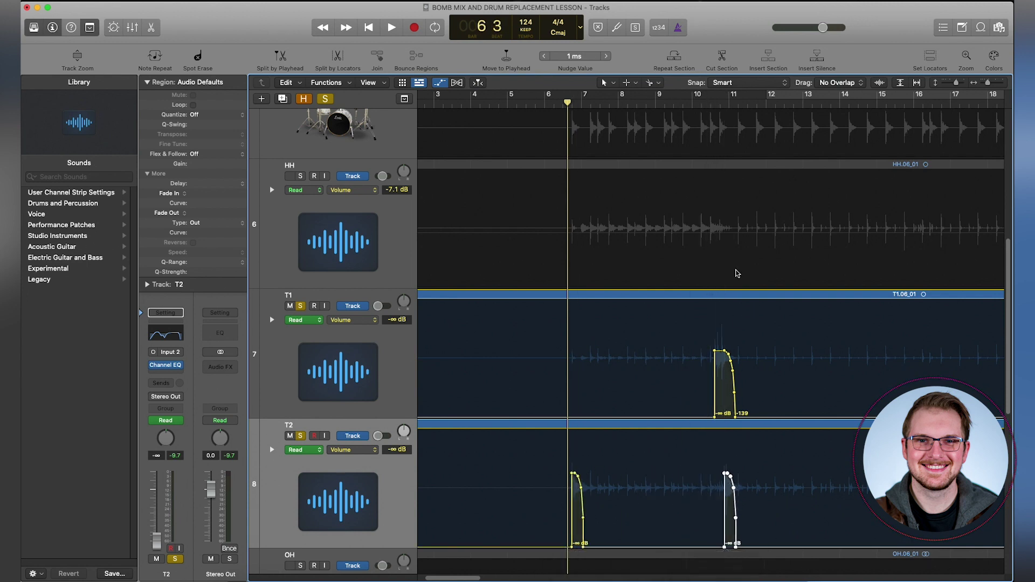
Stretch the copied fade's last points later, easing through -2.6 and -5.6 dB, and audition.
{"action": "left_click_drag", "start_coordinate": [727, 106], "coordinate": [737, 147]}
{"action": "left_click_drag", "start_coordinate": [722, 473], "coordinate": [722, 473]}
{"action": "double_click", "coordinate": [575, 104]}
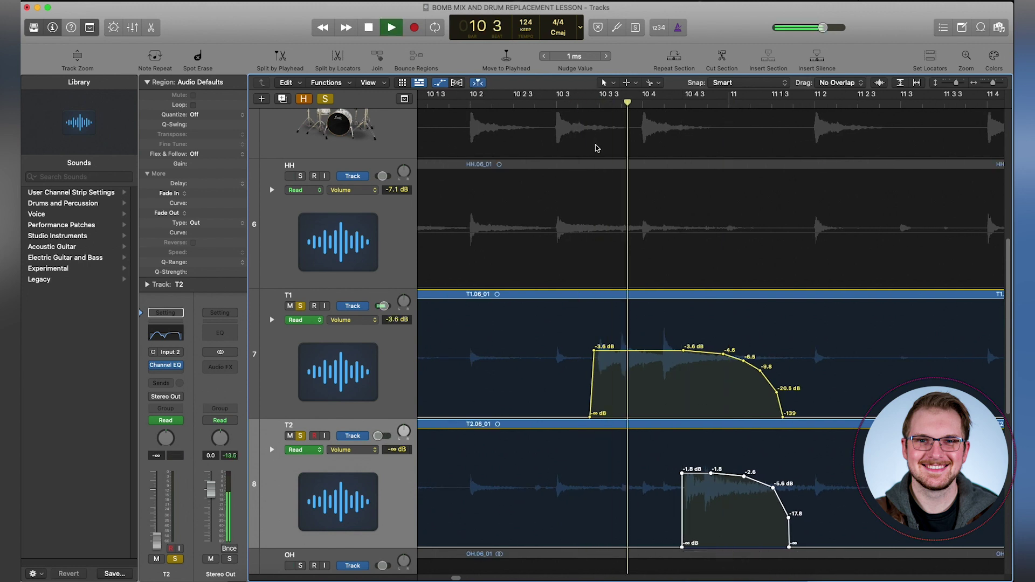
{"action": "left_click", "coordinate": [755, 465]}
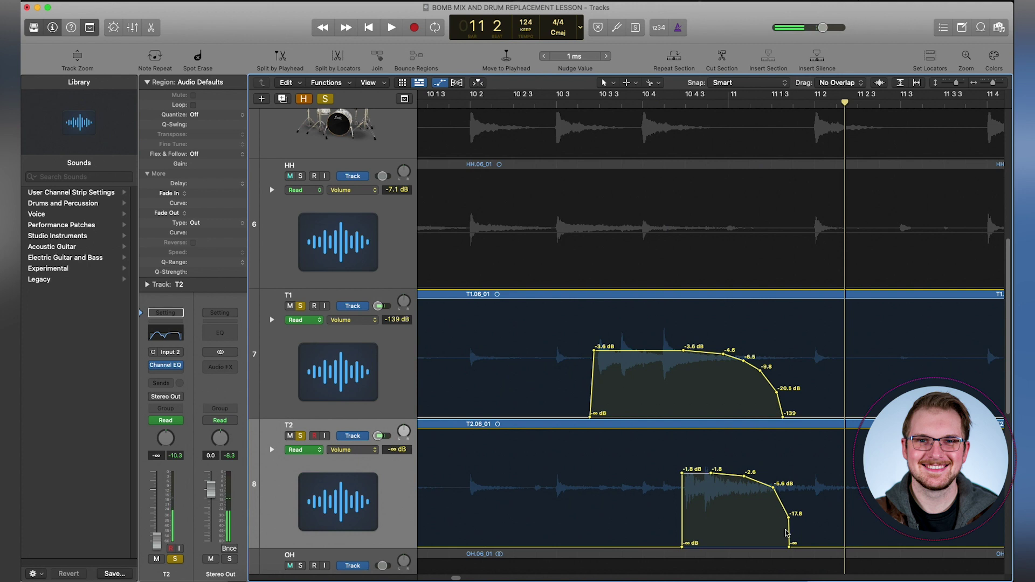
{"action": "left_click_drag", "start_coordinate": [791, 546], "coordinate": [797, 547]}
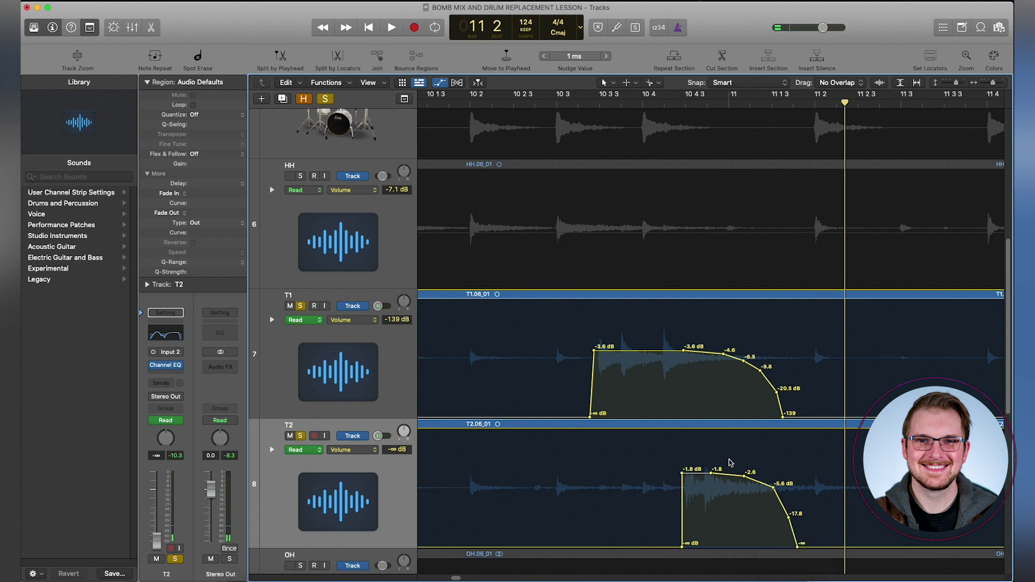
{"action": "mouse_move", "coordinate": [798, 493]}
{"action": "left_mouse_down"}
{"action": "mouse_move", "coordinate": [817, 494]}
{"action": "mouse_move", "coordinate": [782, 488]}
{"action": "mouse_move", "coordinate": [796, 491]}
{"action": "left_mouse_up"}
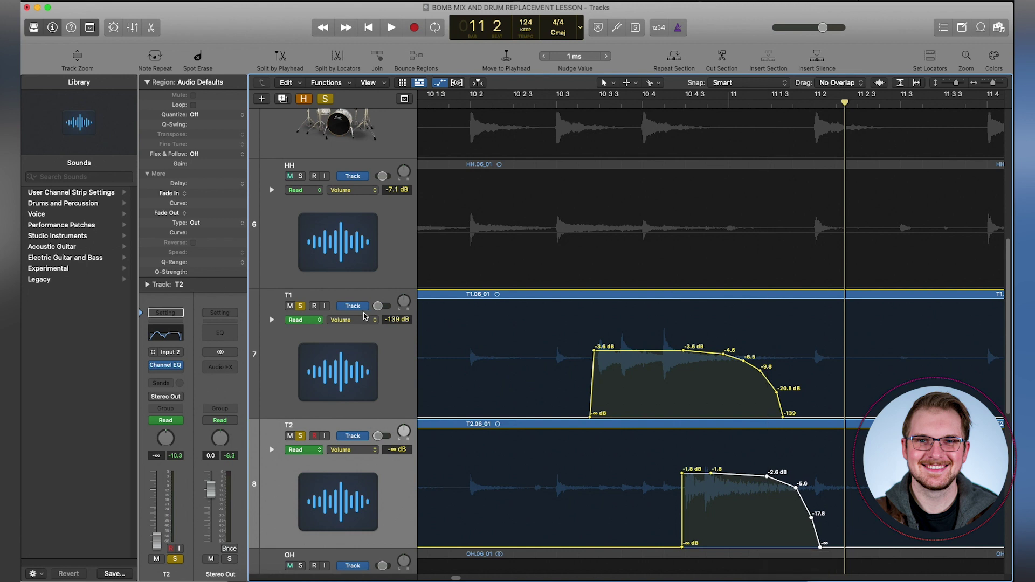
{"action": "left_click", "coordinate": [513, 104]}
{"action": "key", "text": "space"}
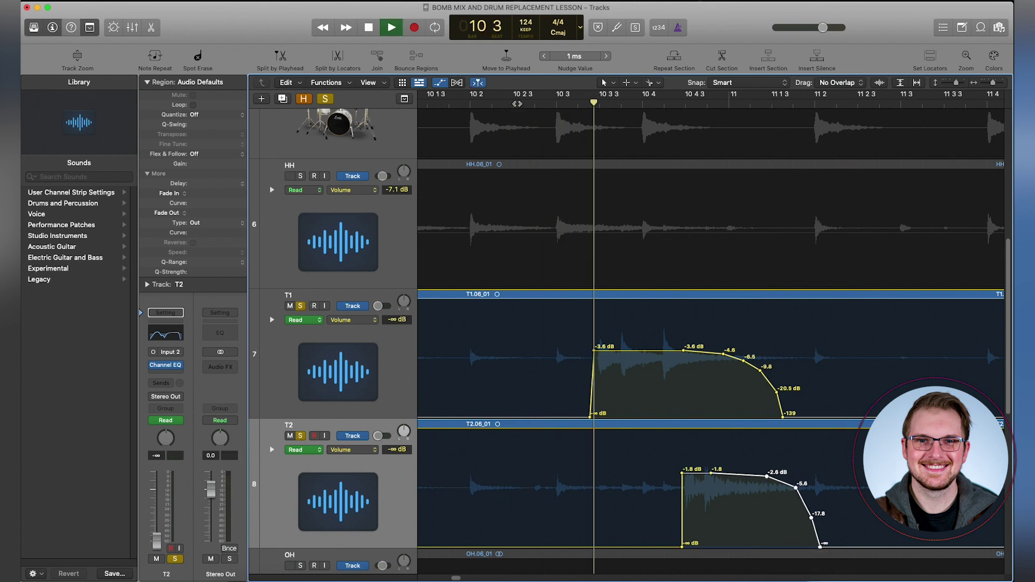
{"action": "key", "text": "space"}
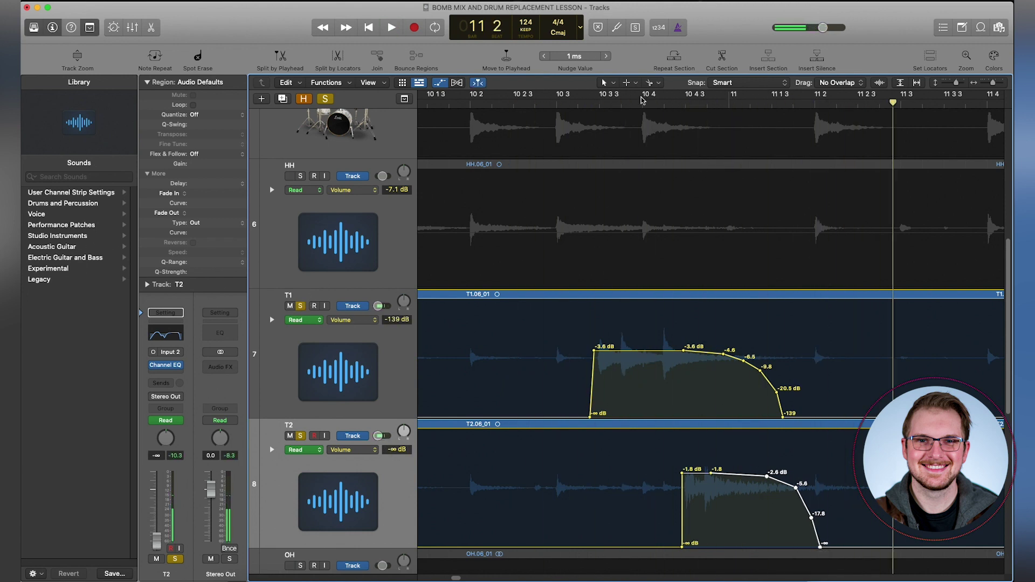
Turn off solo on the T1 and T2 tracks and unmute T2.
{"action": "key", "text": "super+Left"}
{"action": "key", "text": "super+Left"}
{"action": "key", "text": "super+Left"}
{"action": "key", "text": "super+Left"}
{"action": "key", "text": "super+Left"}
{"action": "key", "text": "super+Left"}
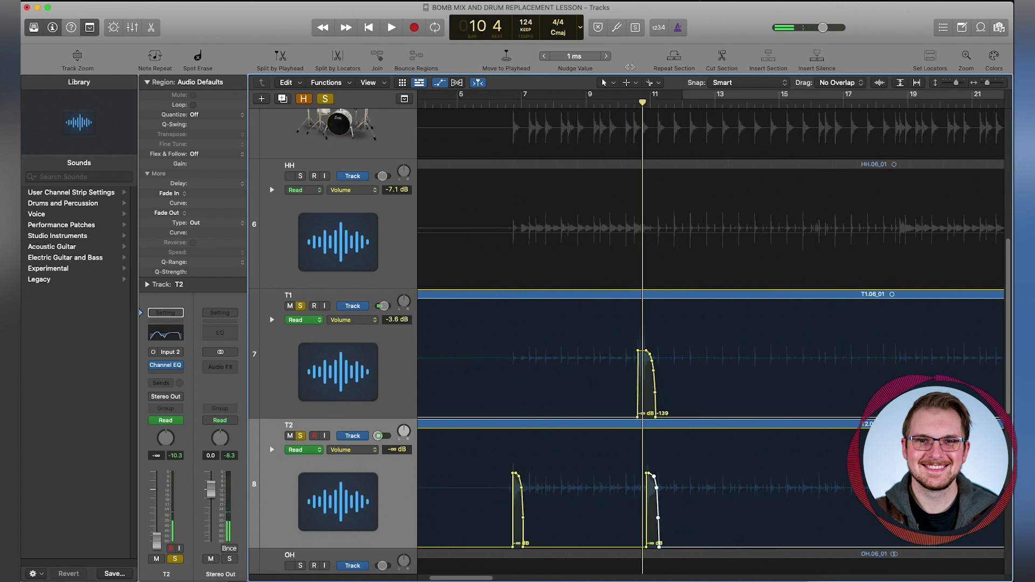
{"action": "left_click", "coordinate": [300, 305]}
{"action": "left_click", "coordinate": [300, 435]}
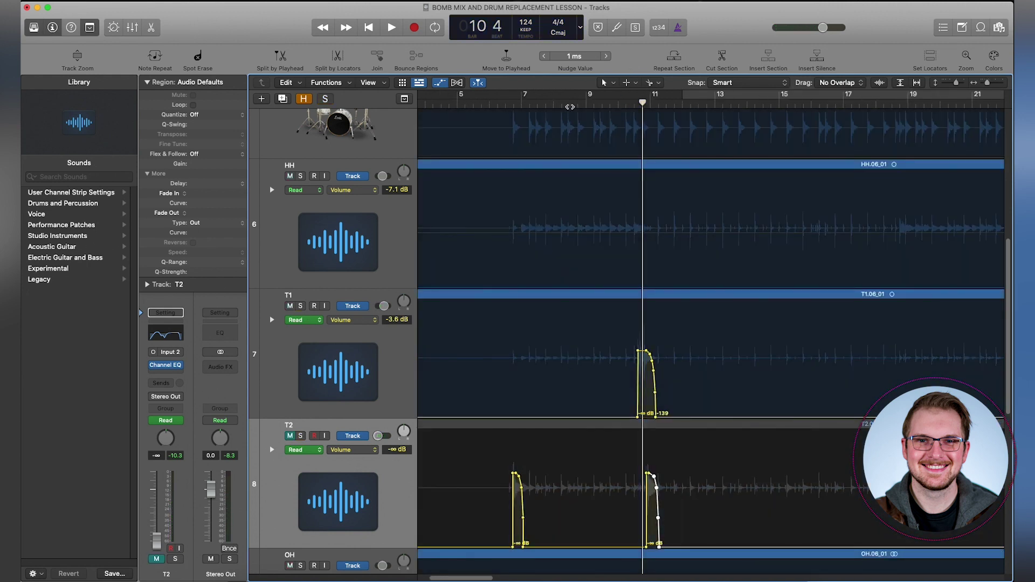
{"action": "left_click", "coordinate": [569, 107]}
Play back from bar 8 3 to hear the gated toms in the full drum mix.
{"action": "left_click", "coordinate": [289, 435]}
{"action": "key", "text": "space"}
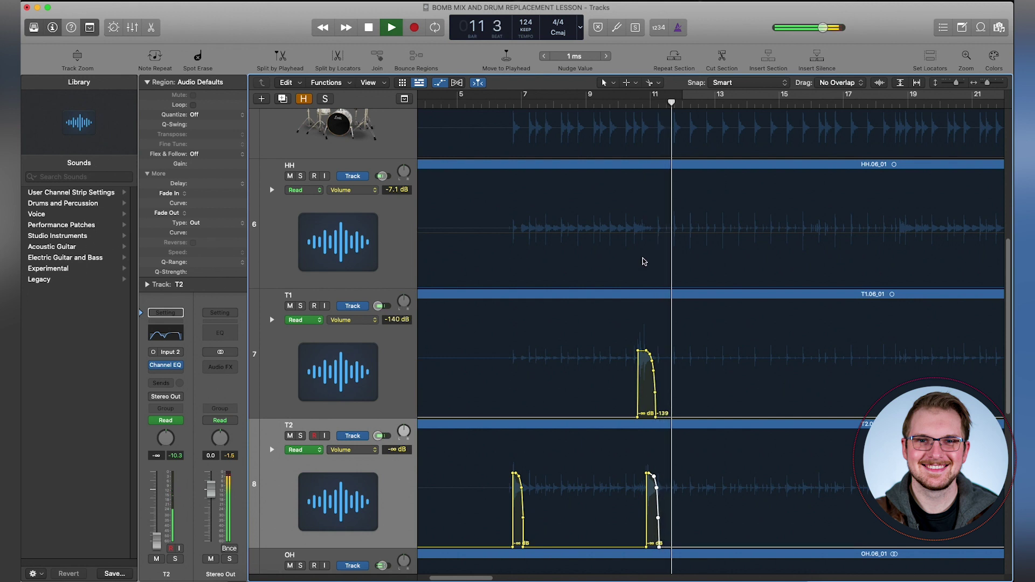
{"action": "key", "text": "space"}
{"action": "scroll", "coordinate": [469, 348], "scroll_direction": "down", "scroll_amount": 5}
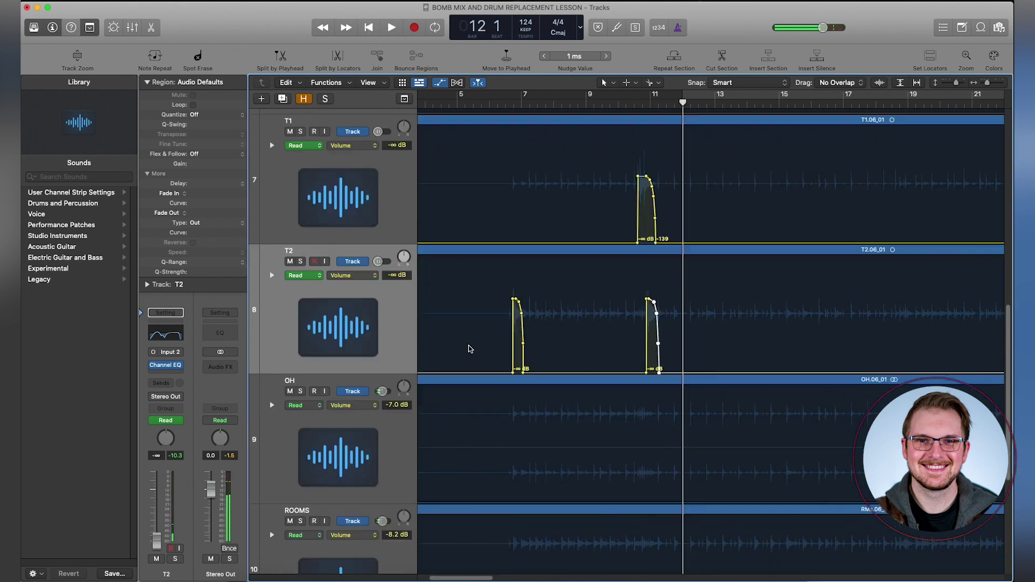
{"action": "scroll", "coordinate": [469, 348], "scroll_direction": "down", "scroll_amount": 3}
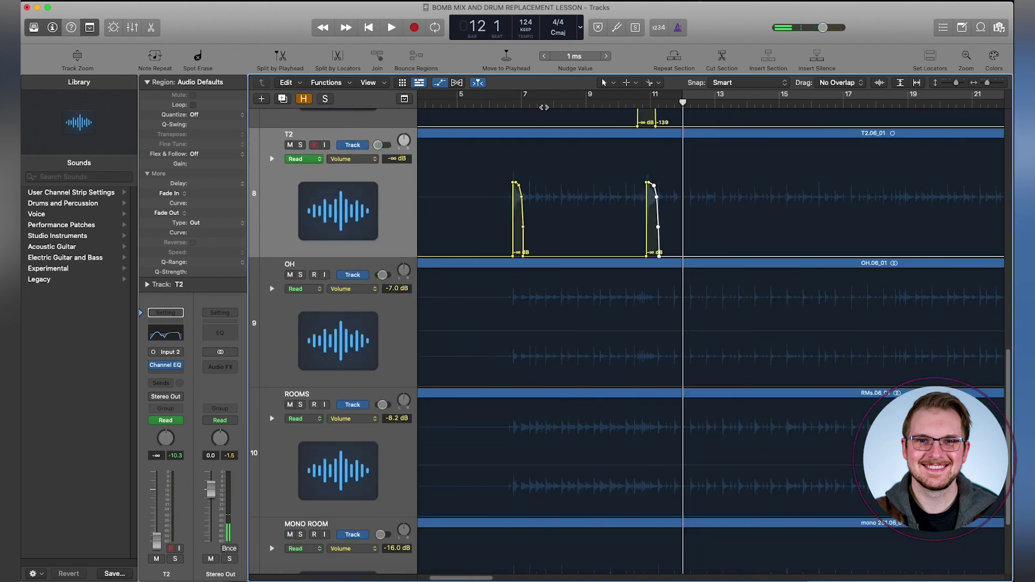
{"action": "key", "text": "space"}
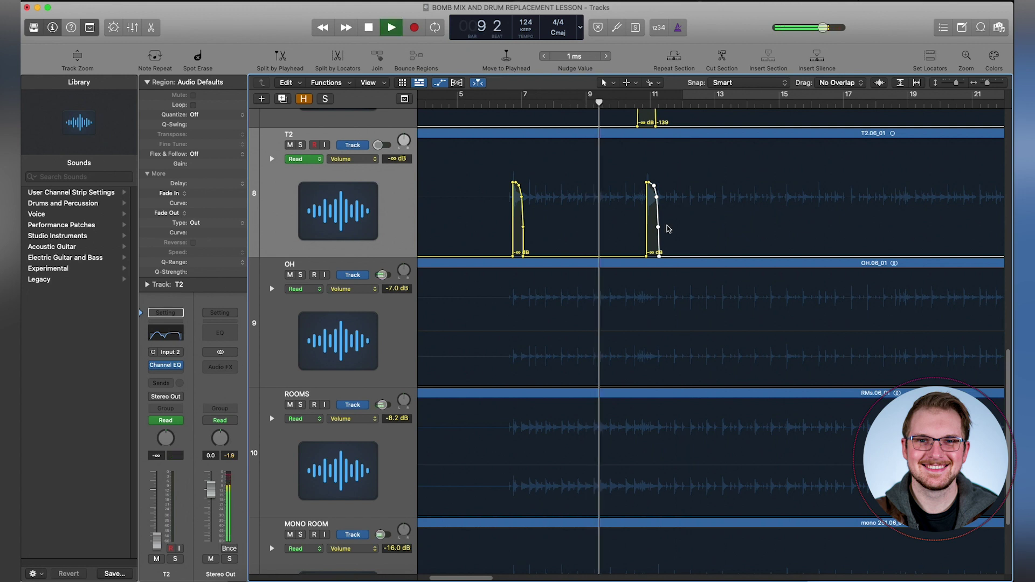
{"action": "scroll", "coordinate": [704, 218], "scroll_direction": "up", "scroll_amount": 2}
{"action": "scroll", "coordinate": [704, 219], "scroll_direction": "up", "scroll_amount": 1}
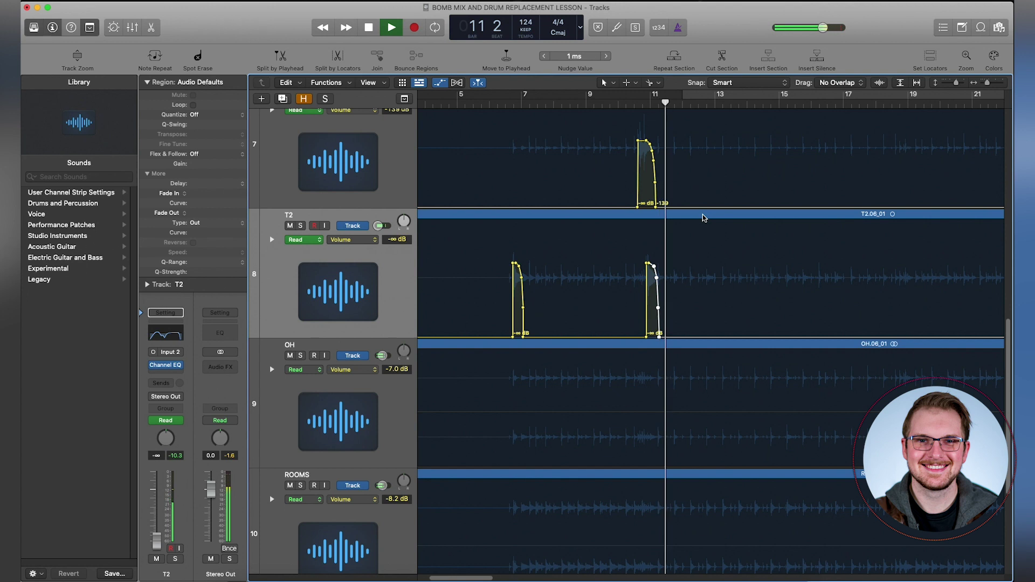
{"action": "key", "text": "space"}
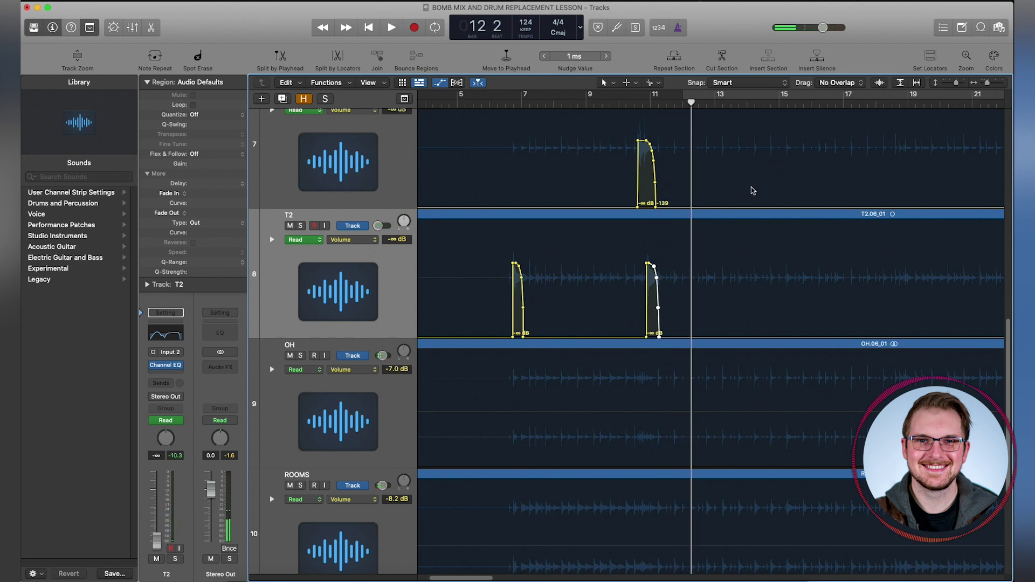
{"action": "left_click_drag", "start_coordinate": [991, 85], "coordinate": [985, 85]}
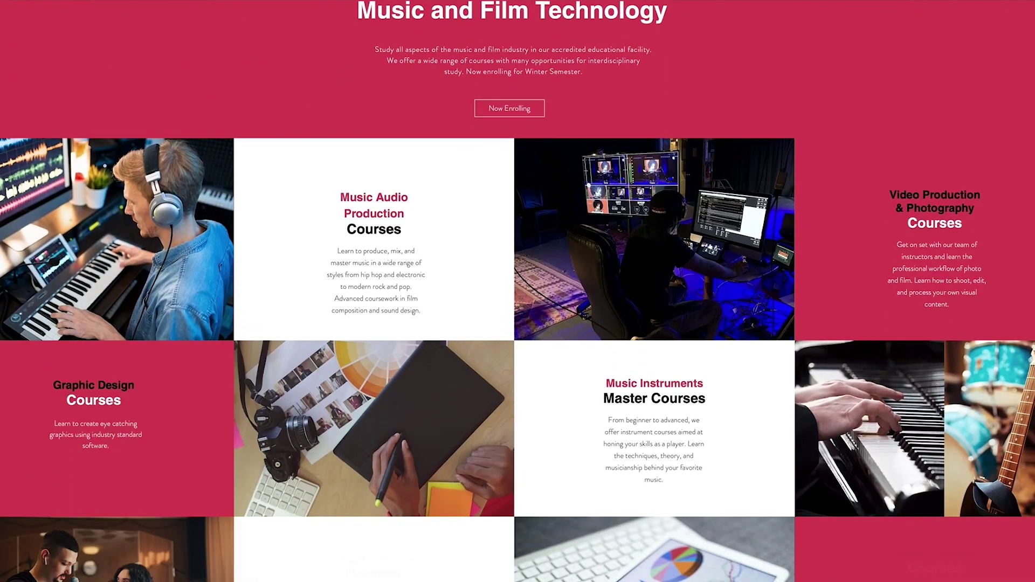
Scroll past the courses and student testimonials to the Our Facility campus section.
{"action": "scroll", "coordinate": [518, 291], "scroll_direction": "down", "scroll_amount": 10}
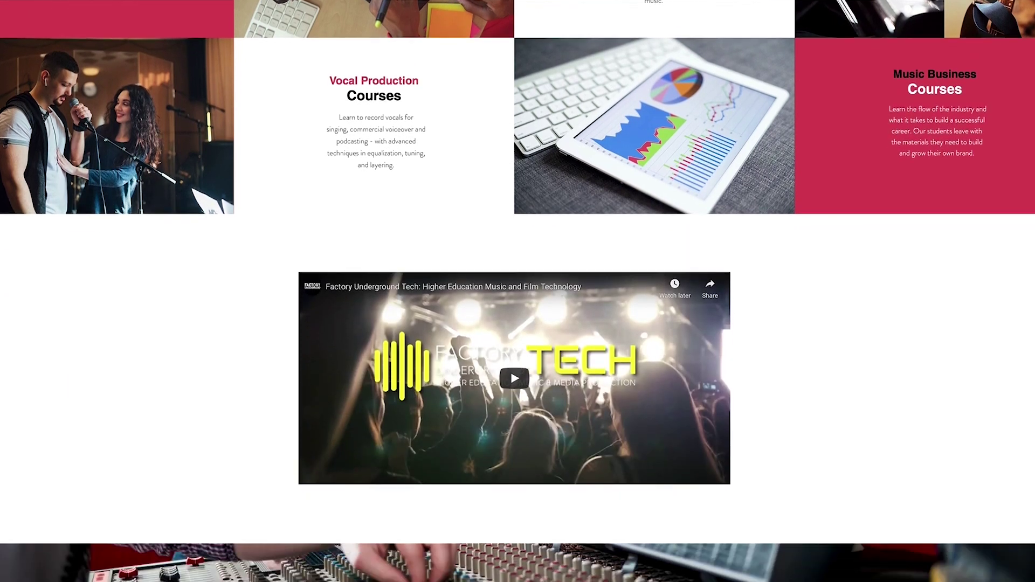
{"action": "scroll", "coordinate": [517, 291], "scroll_direction": "down", "scroll_amount": 8}
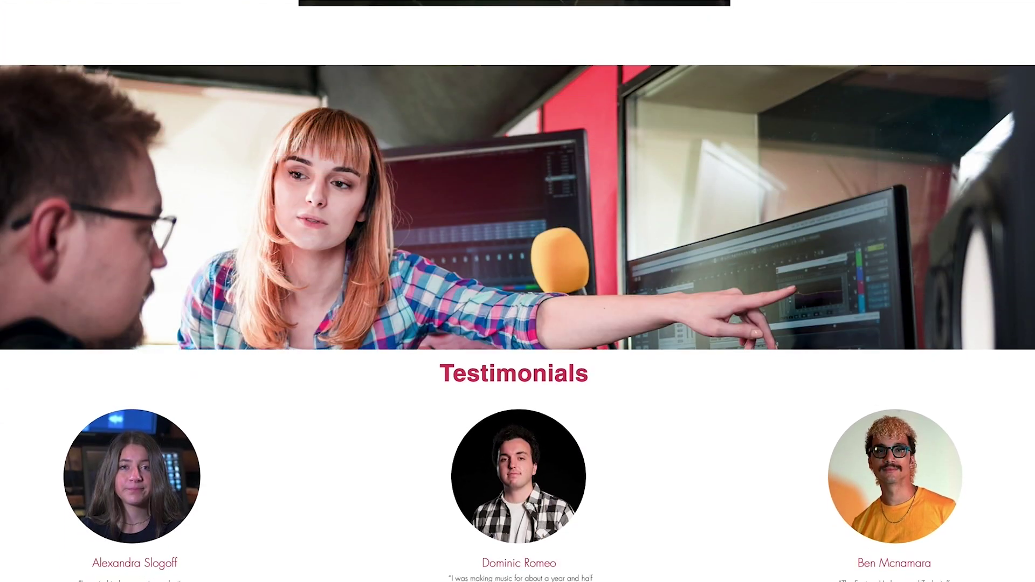
{"action": "scroll", "coordinate": [517, 291], "scroll_direction": "down", "scroll_amount": 8}
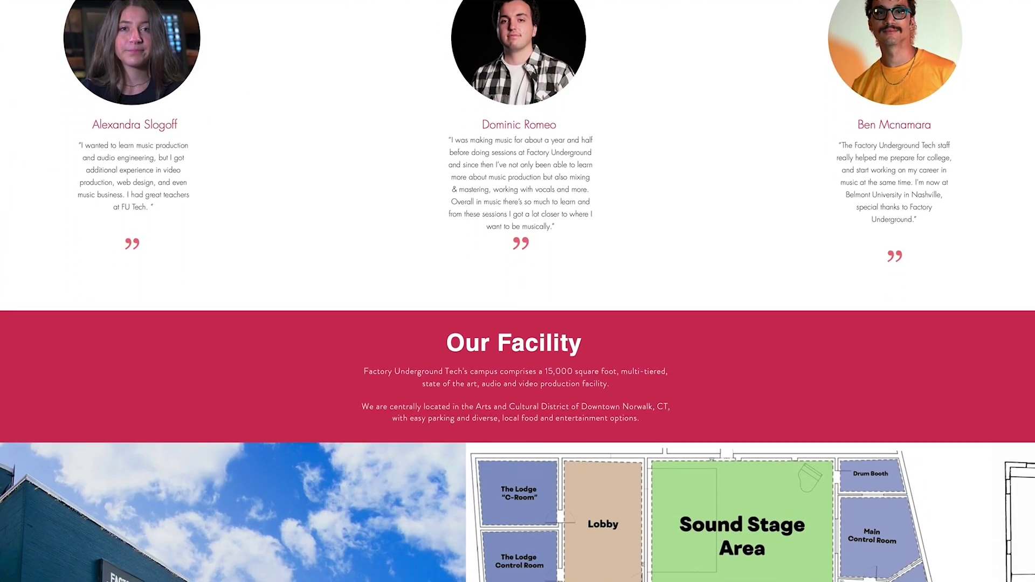
{"action": "scroll", "coordinate": [518, 291], "scroll_direction": "down", "scroll_amount": 9}
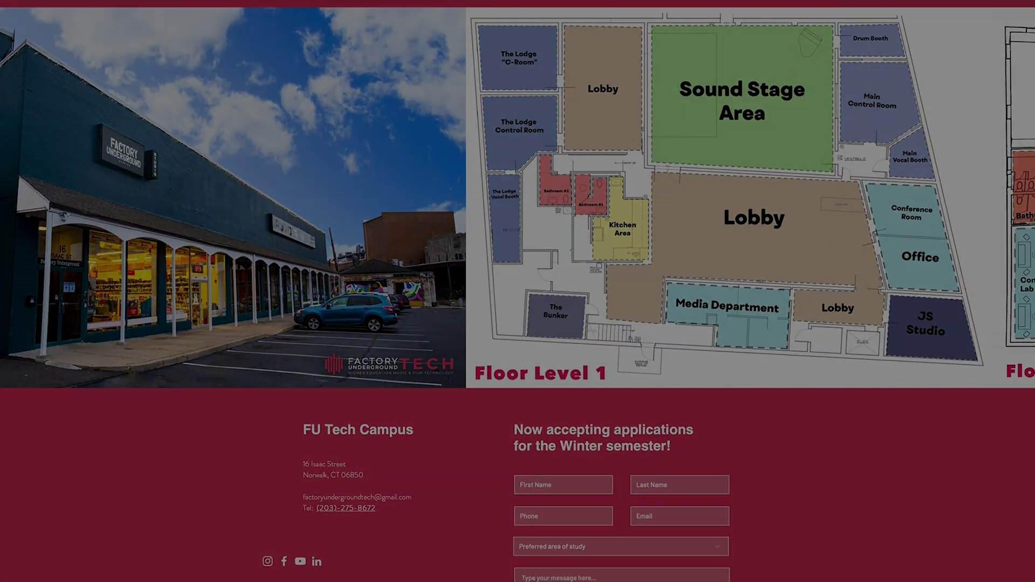